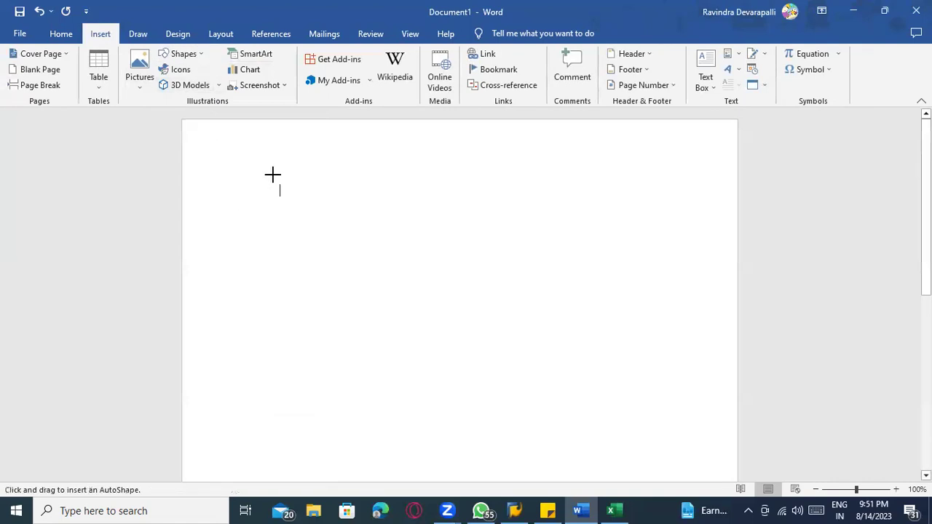
Step: Draw a rectangle near the top of the page and move it down to leave room above it
left_click(314, 241)
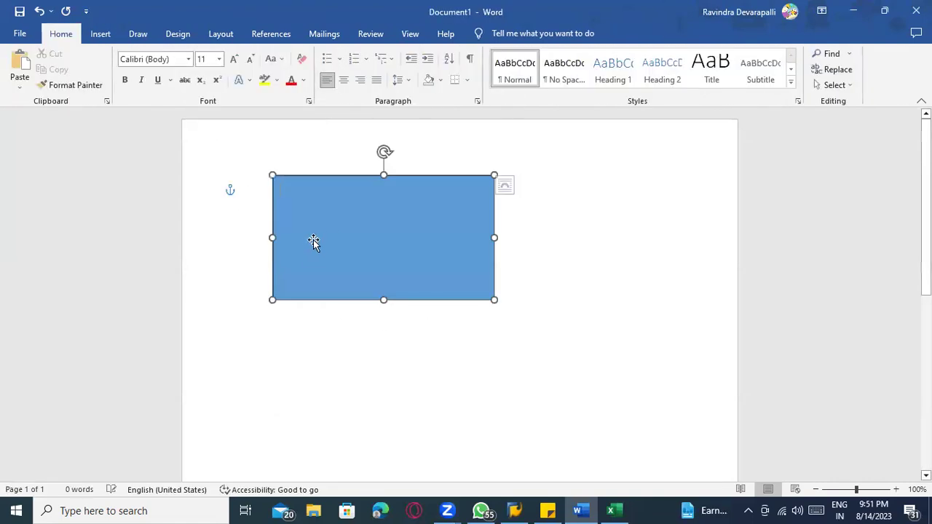
left_click(408, 329)
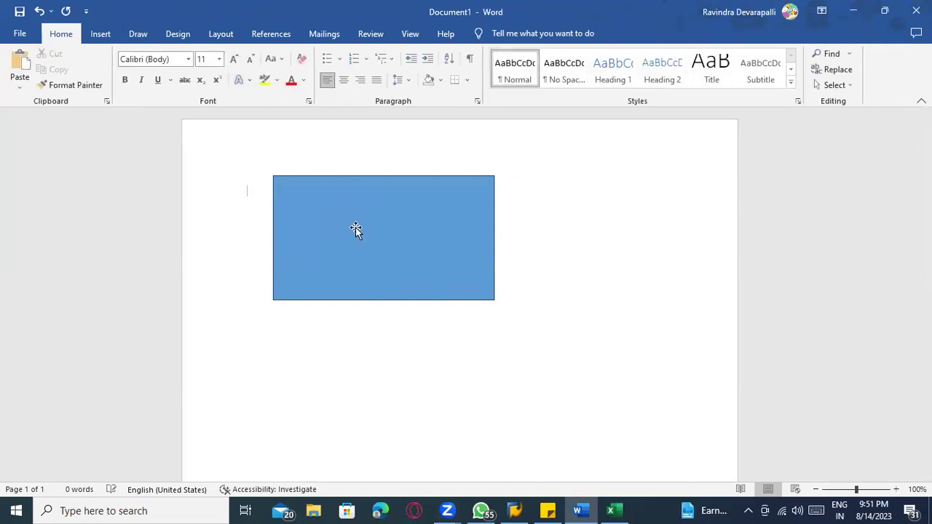
left_click_drag(337, 179, 352, 254)
Step: Start a numbered item "1)" above the rectangle with the text "Landsccape ----------------"
left_click(283, 202)
double_click(284, 201)
type("1")
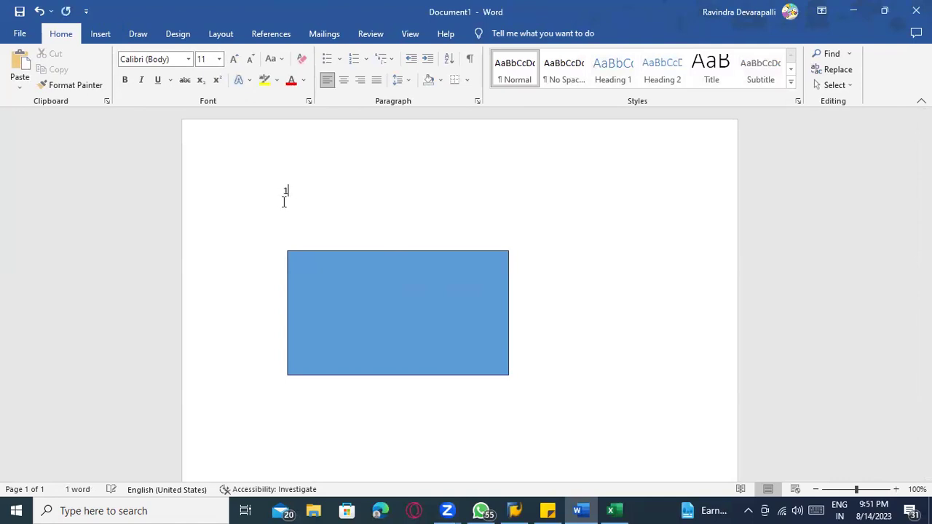
type(") IMA")
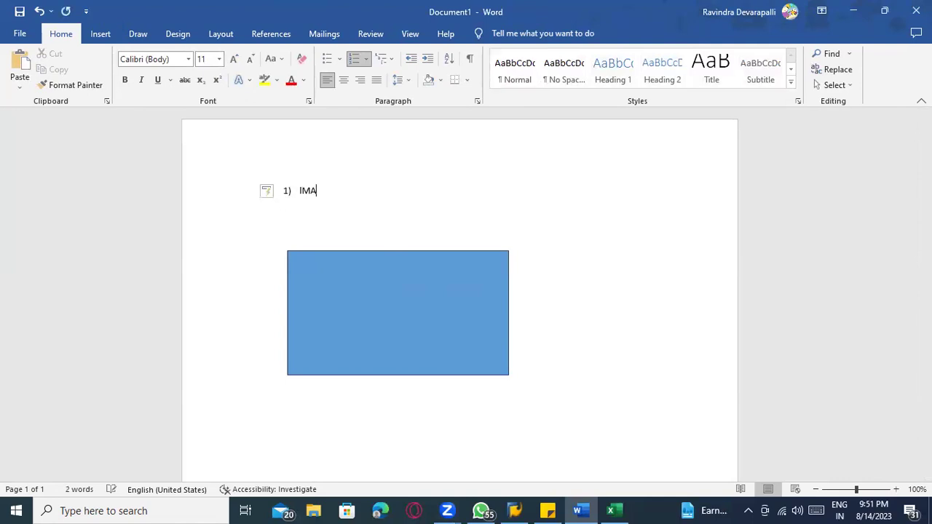
type("GE")
key("BackSpace")
key("BackSpace")
key("BackSpace")
key("BackSpace")
key("BackSpace")
type("Lan")
type("dsccape ")
type("----------------")
Step: Complete the first numbered item with "Dev, quality, production" after the dashes
type("  Deve")
key("BackSpace")
type(", qual")
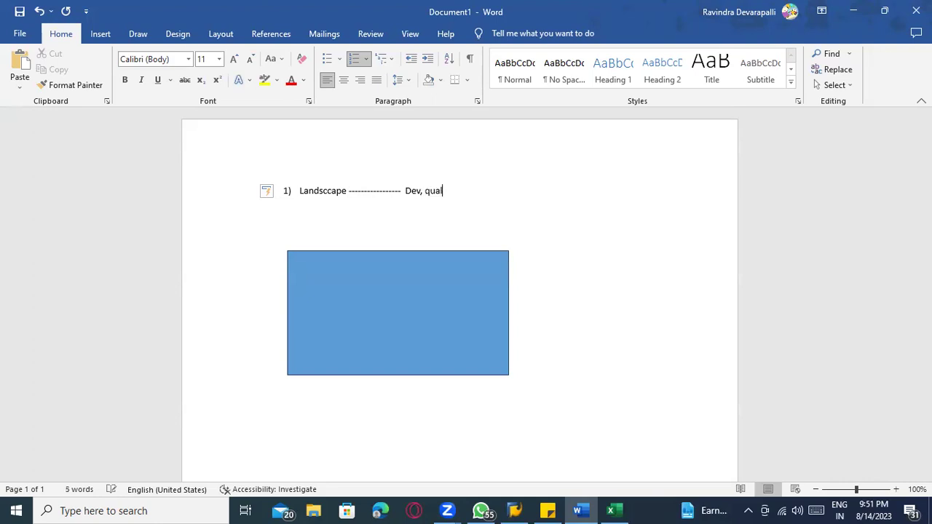
type("ity- p")
key("BackSpace")
key("BackSpace")
key("BackSpace")
key("BackSpace")
type(", pr")
key("BackSpace")
type("roduction")
Step: Add an unnumbered line "Region --- UK , US , Europe, China , ......." beneath the numbered item
key("Return")
key("BackSpace")
type("Region ")
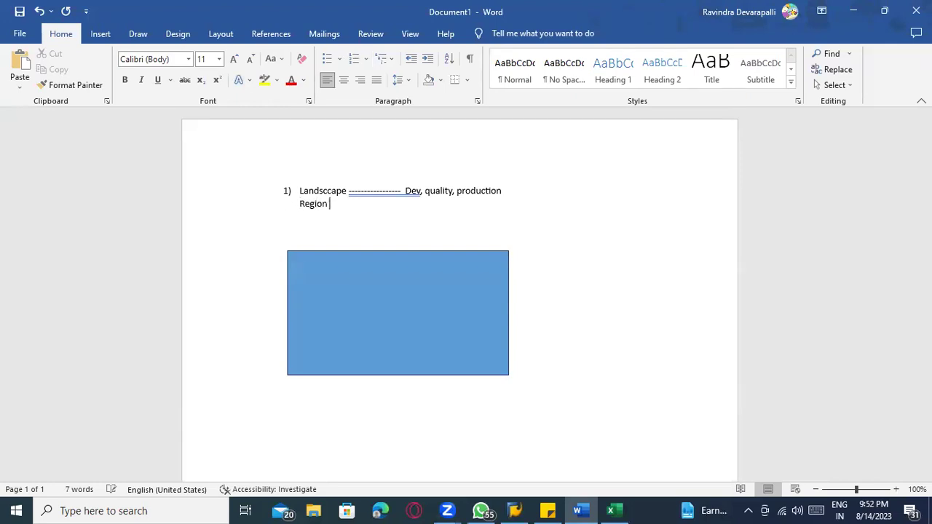
type("--- UK , US , Eur")
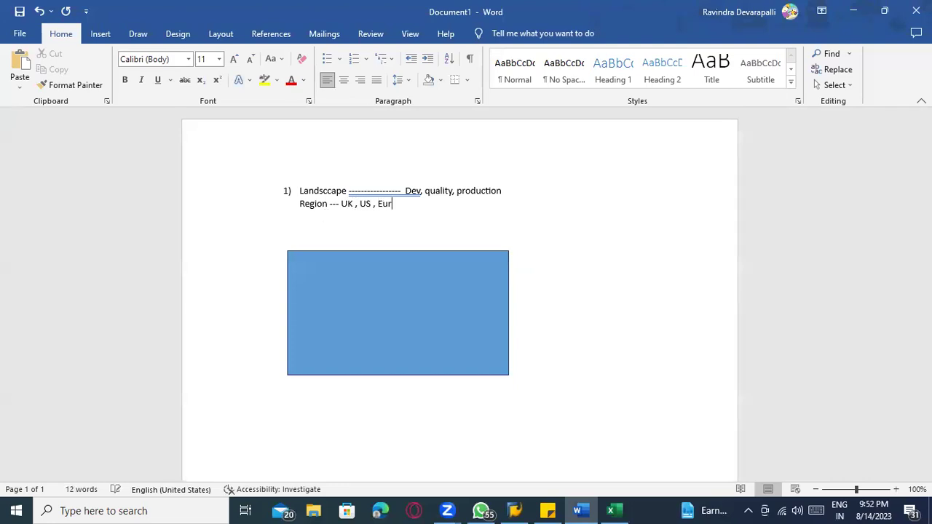
type("ope, China , .......")
Step: Leave an empty line below the region line and write "What are the common landscape"
key("Return")
key("Return")
type("Wha")
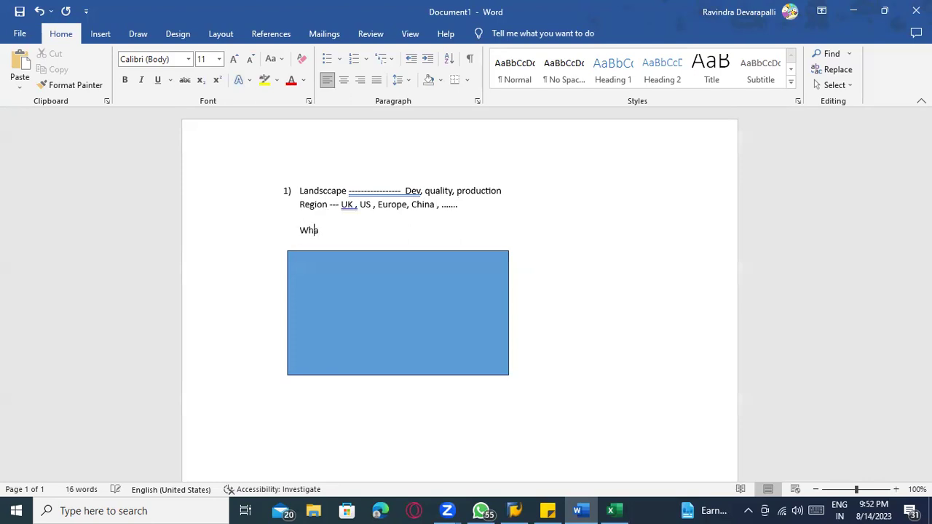
type("t are the com")
key("BackSpace")
key("BackSpace")
type("common landscape")
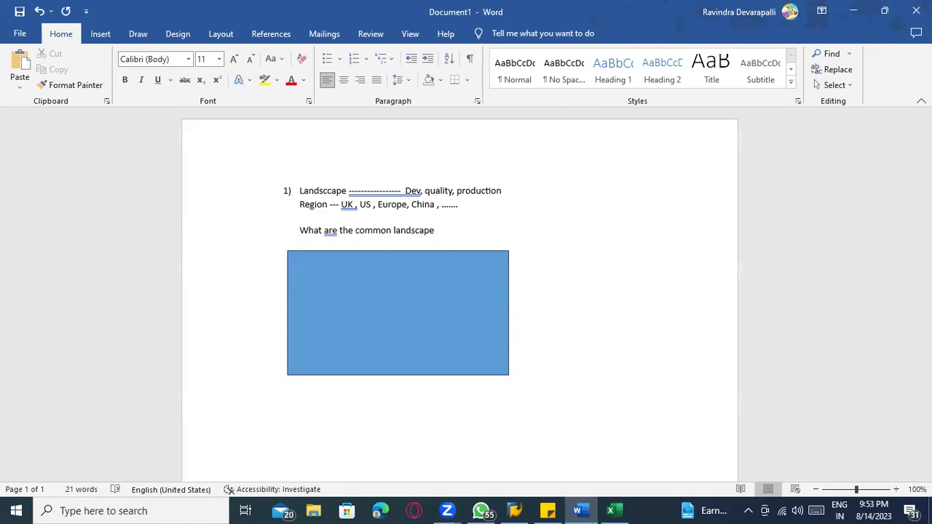
Step: List A1P, B1P and C1P on separate lines below the rectangle
left_click(300, 387)
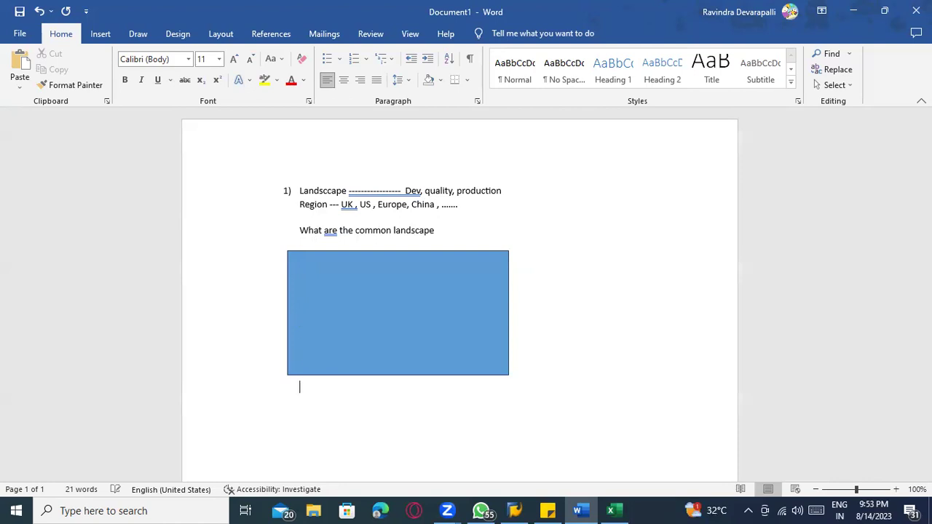
type("A1B")
key("BackSpace")
key("BackSpace")
type("1P B1P")
key("Return")
type("C1P")
Step: Add dashes and the regions "US , Europe" after A1P
scroll(354, 283, "down", 3)
left_click(340, 303)
type("------- US , Eurpo")
key("BackSpace")
key("BackSpace")
type("ope")
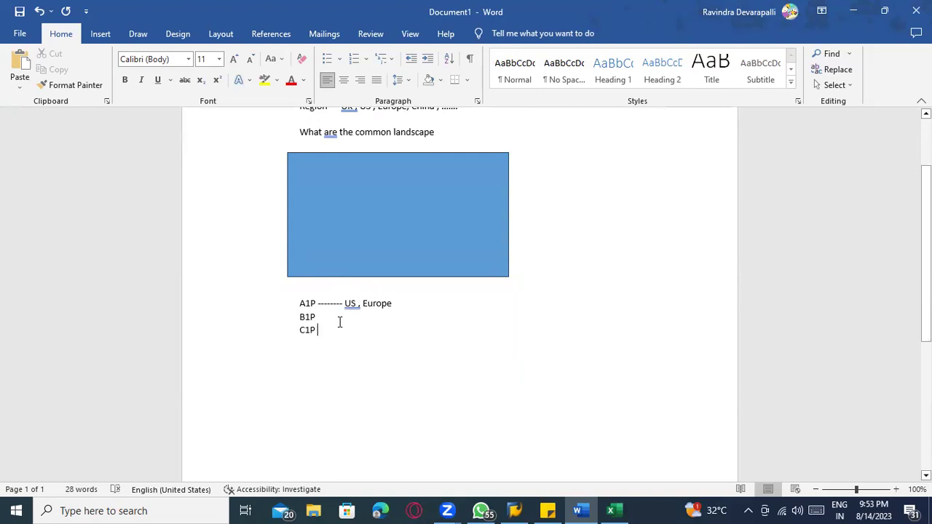
Step: Add "------- China , ASIA ....." after B1P
key("Up")
type("------- China , ASIA")
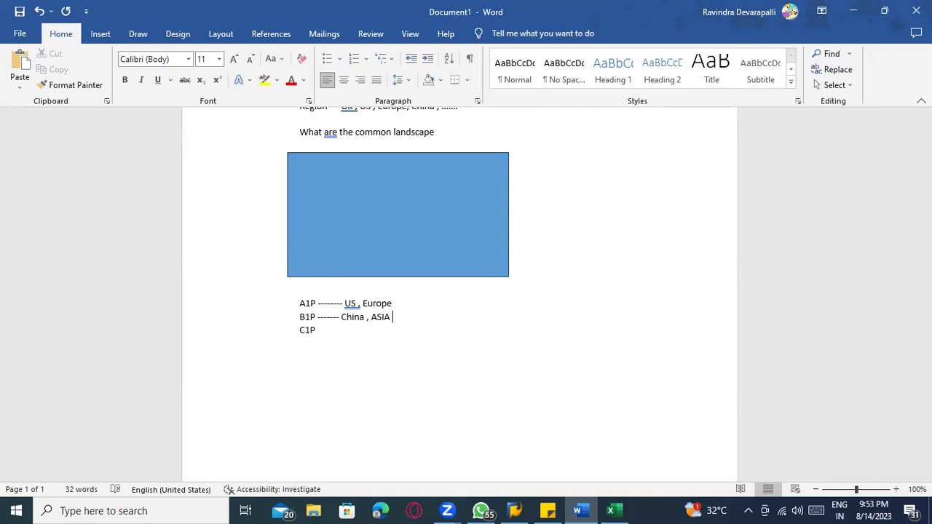
type(" .....")
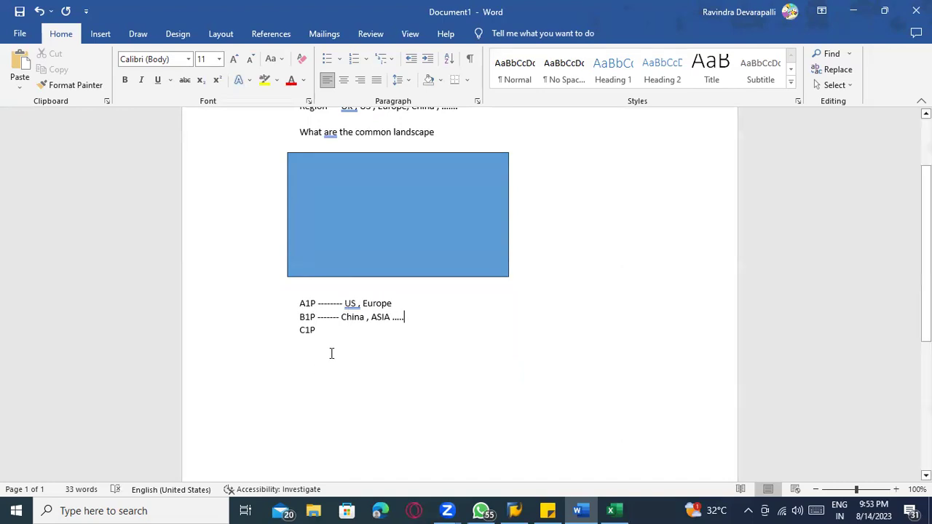
Step: Add "----- UK , Non European" after C1P, using the suggested spelling correction for "European"
left_click(342, 332)
type("---")
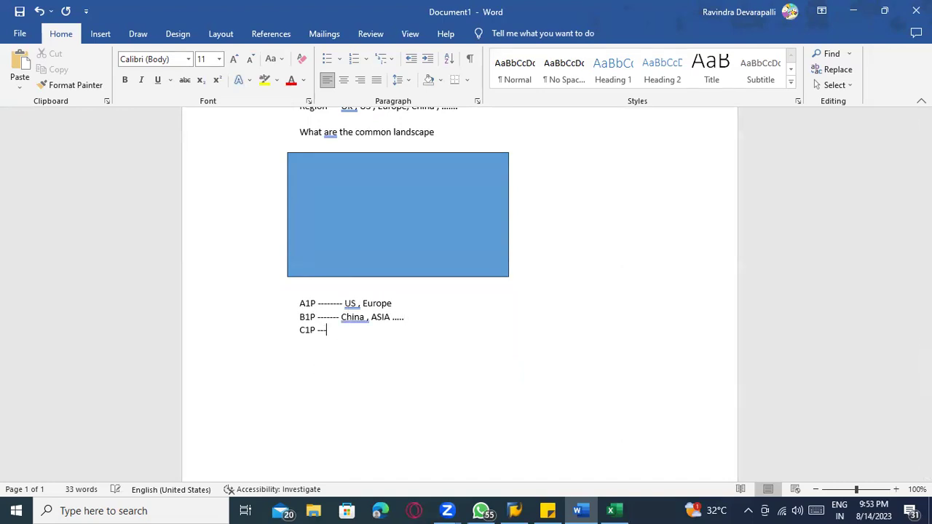
type("--  UK , Non europan")
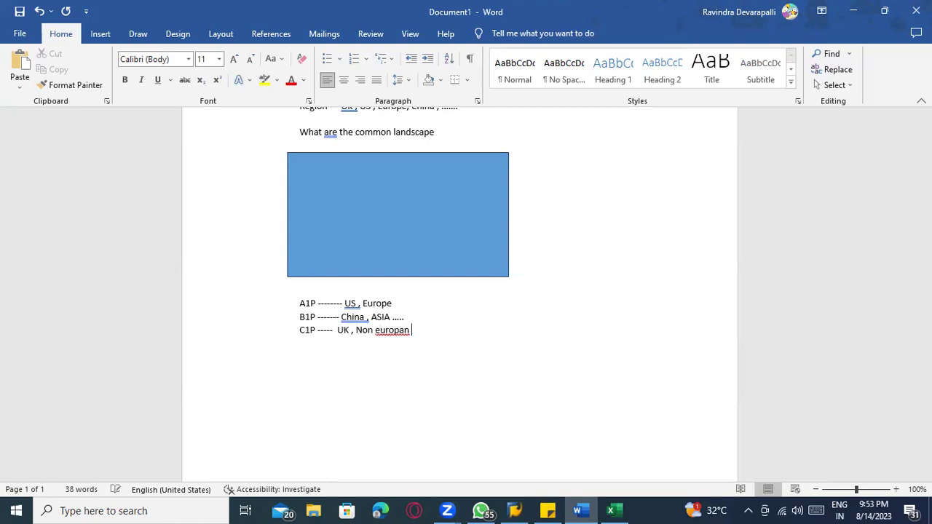
right_click(393, 331)
left_click(364, 42)
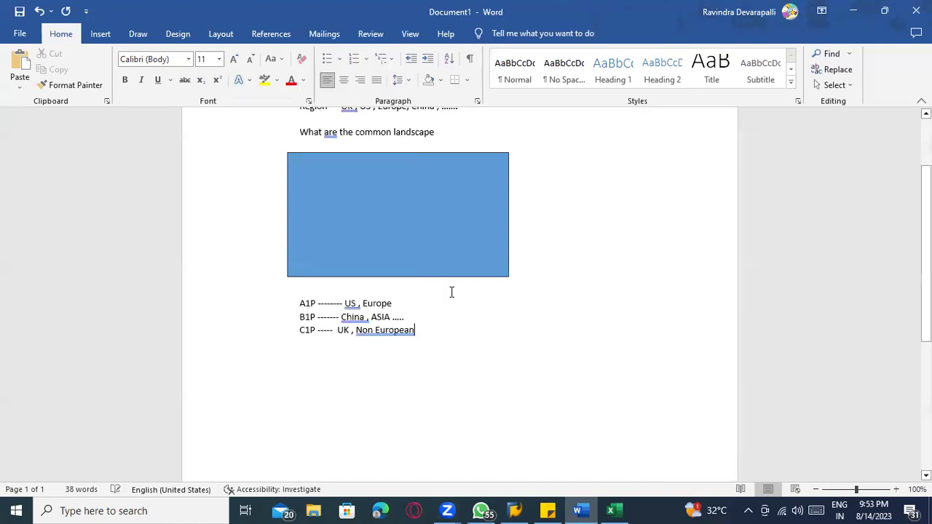
Step: Extend the A1P line with dashes and the systems "A1D , A1Q , A1P , A1R"
scroll(363, 332, "up", 1)
left_click_drag(316, 334, 298, 340)
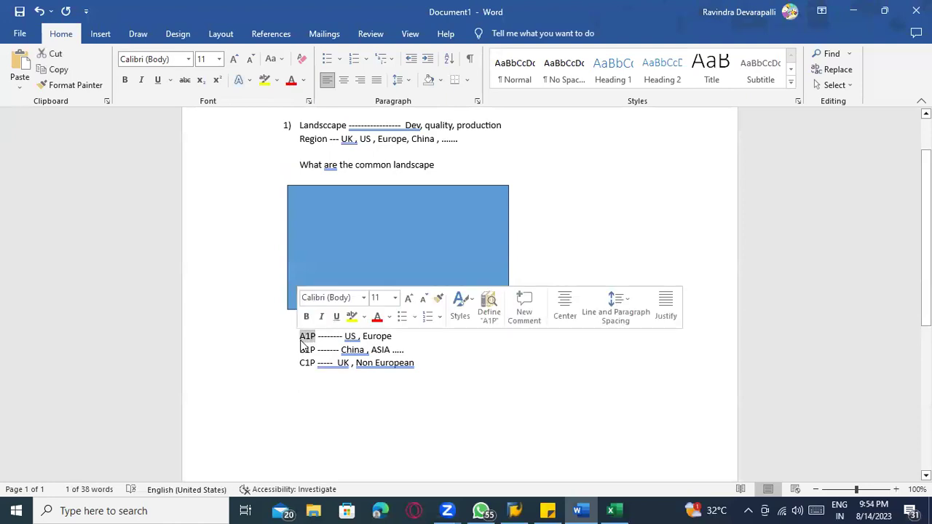
left_click(299, 340)
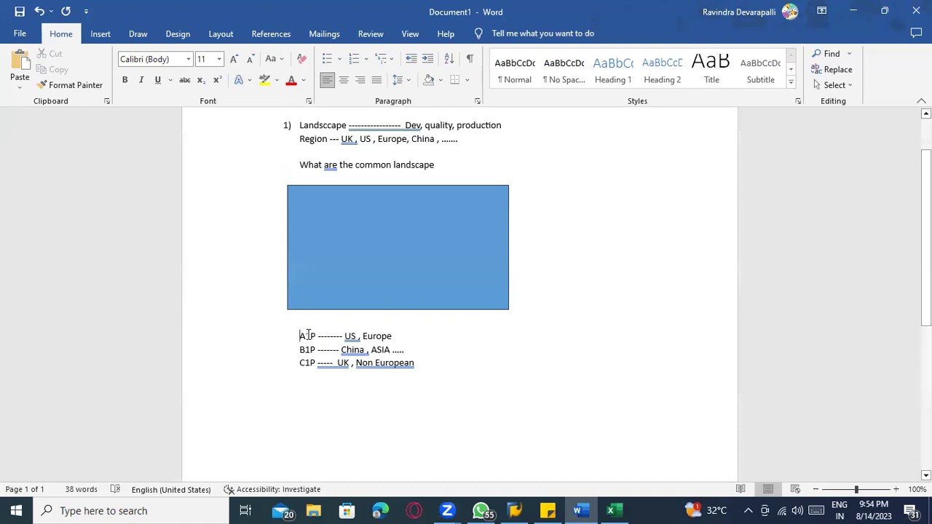
left_click(306, 336)
left_click(415, 337)
type("----------- ")
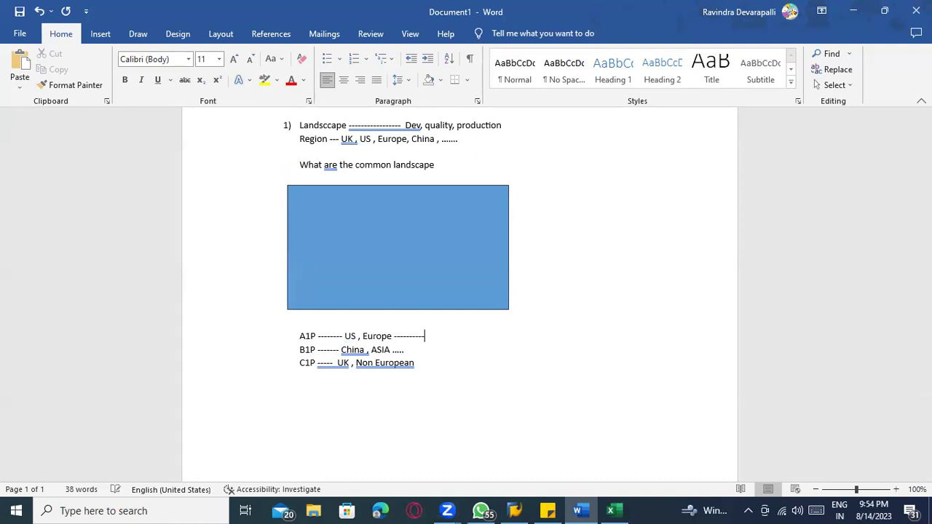
type("A1D , A1Q , A1P , A1R")
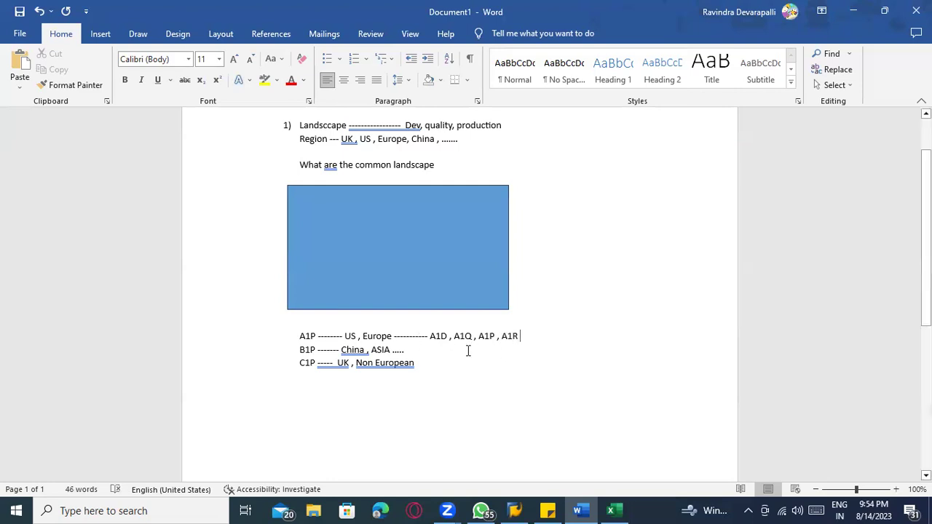
Step: Extend the B1P line with a tabbed gap and the systems "B1 D, B1Q , B1P, B1R"
left_click(429, 349)
key("Tab")
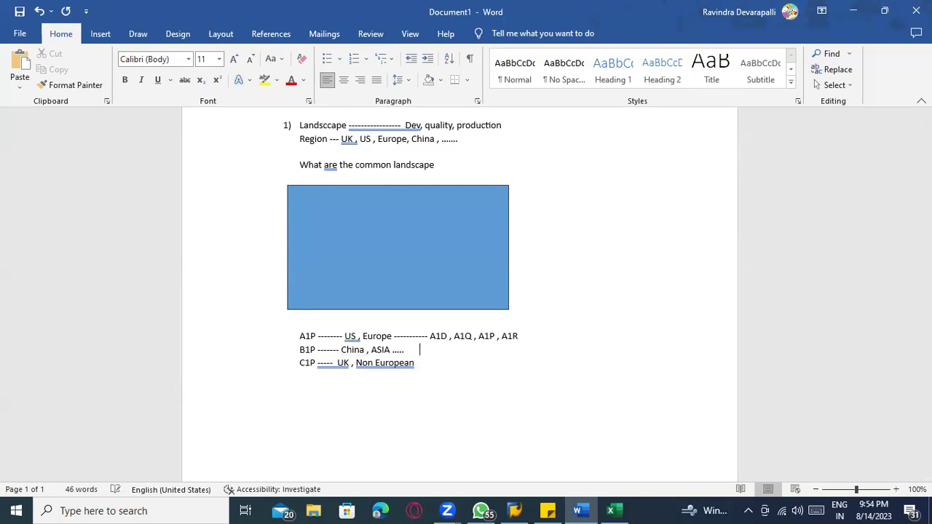
type("B1 D, B1Q , B1P, ")
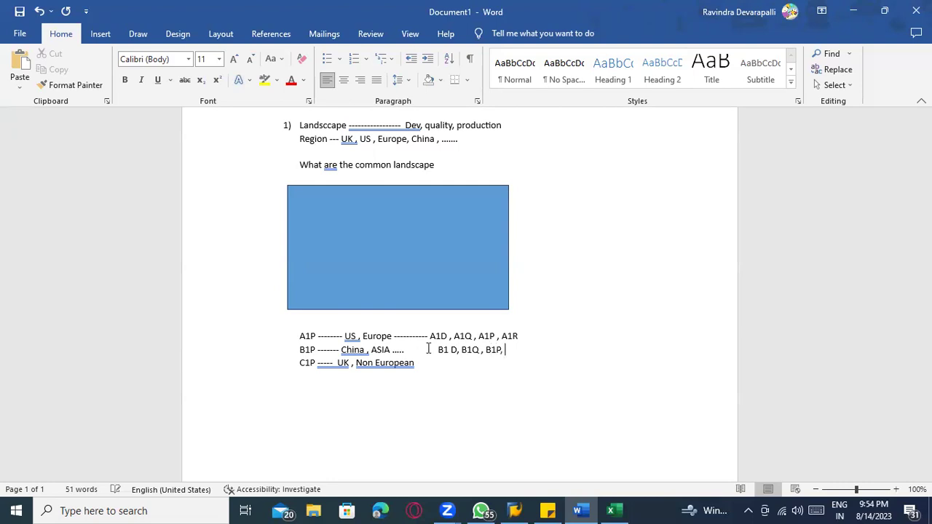
type("B1R")
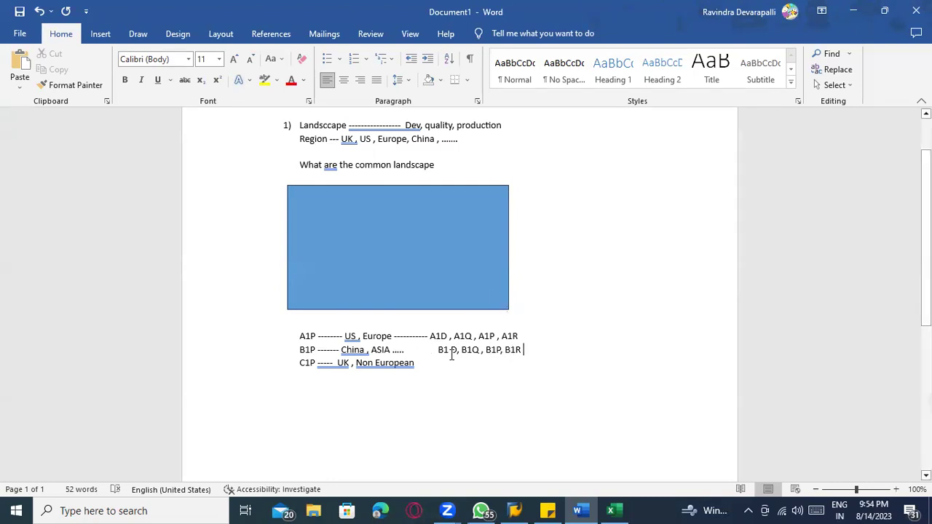
Step: Extend the C1P line with dashes and the systems "C1D C1Q , C1R C1P"
left_click(446, 367)
type("-")
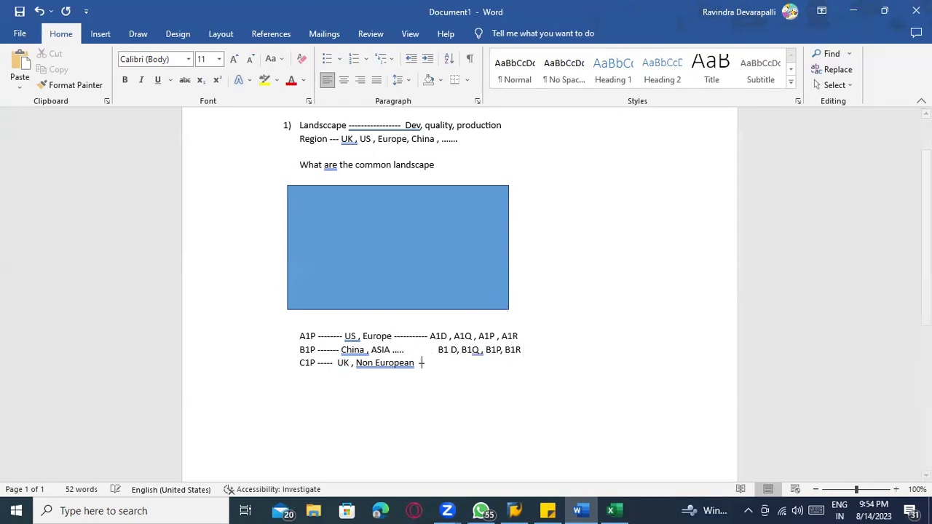
type("----------C1")
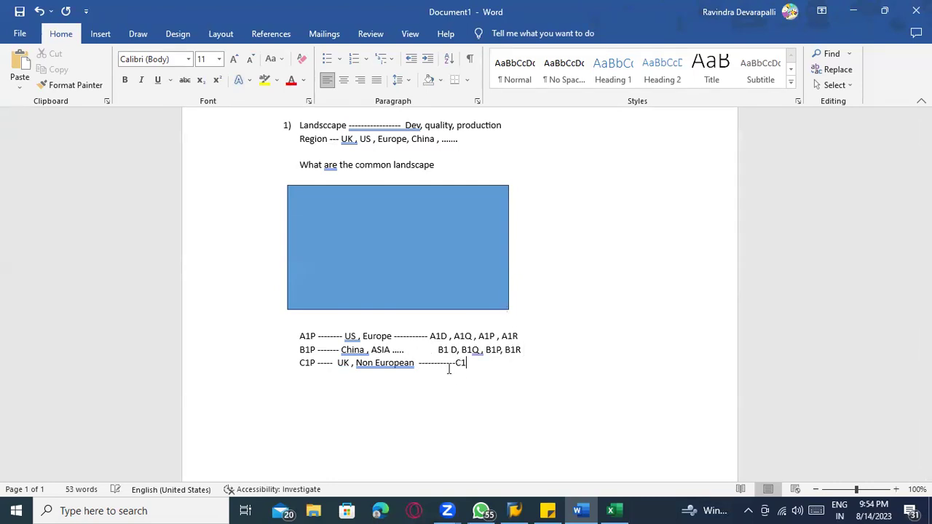
type("D C1Q , C1R C1P")
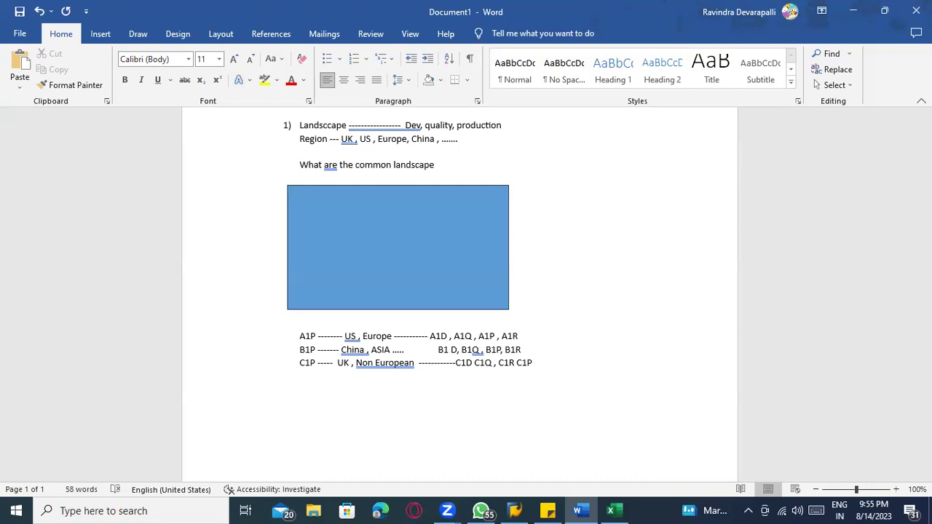
Step: Write "Issue ------ which region , Which landscape" below the system list and start a separate line with "PO"
scroll(302, 331, "down", 1)
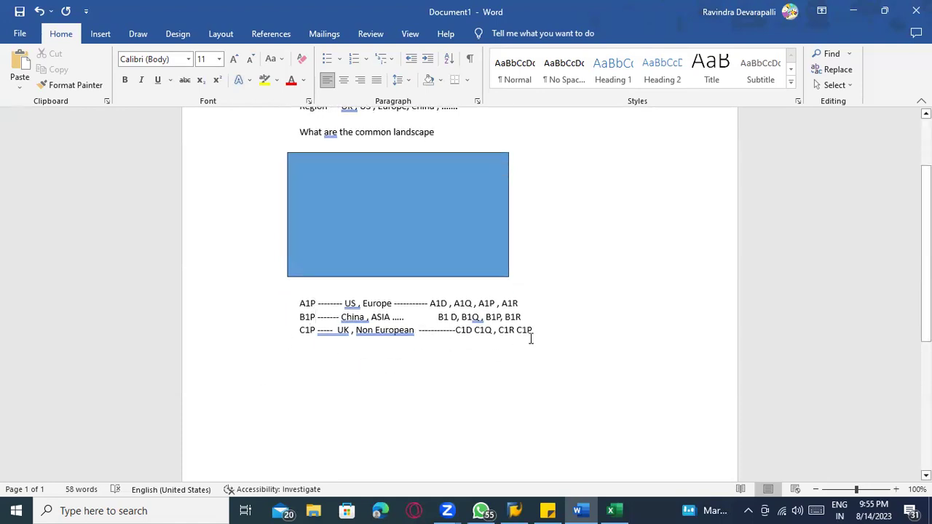
key("Return")
key("Return")
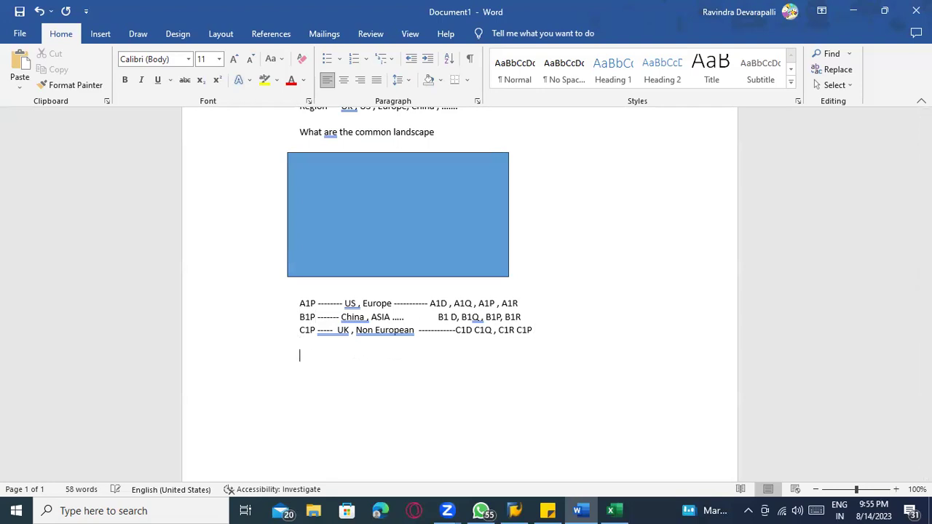
type("Issue ------ which region ,")
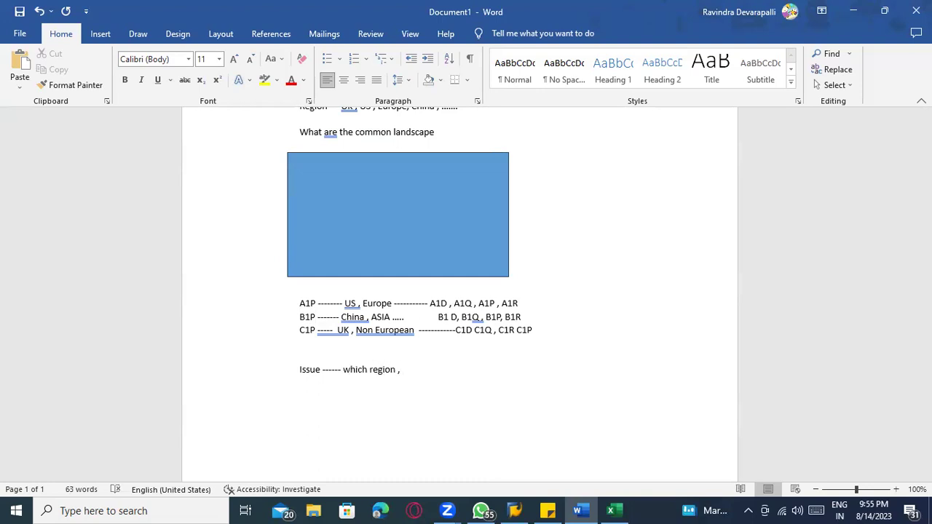
type(" Which landscape PO ")
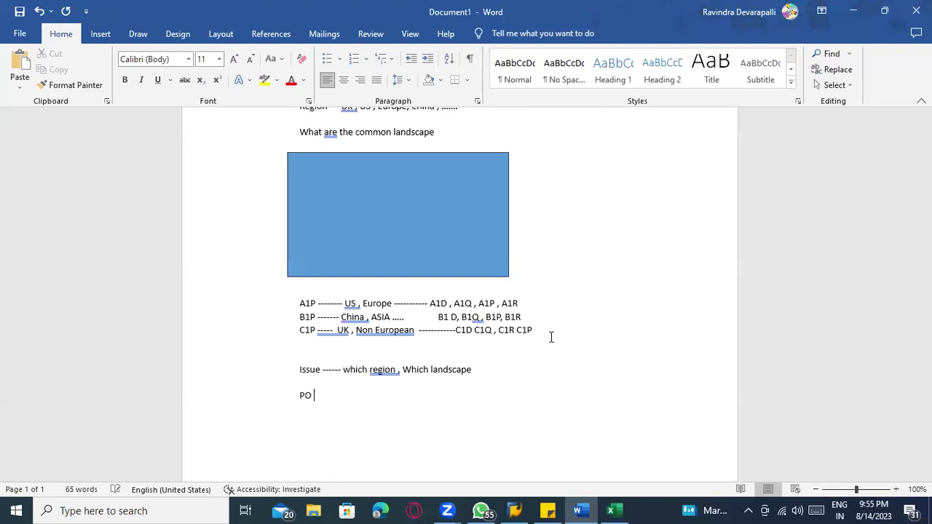
Step: Complete the PO line with dashes, the purchase order number and an arrow to "A1P , B1P, C1P", ending with a new line
type("---- ")
type("42000130")
type("4")
type(" ------------>")
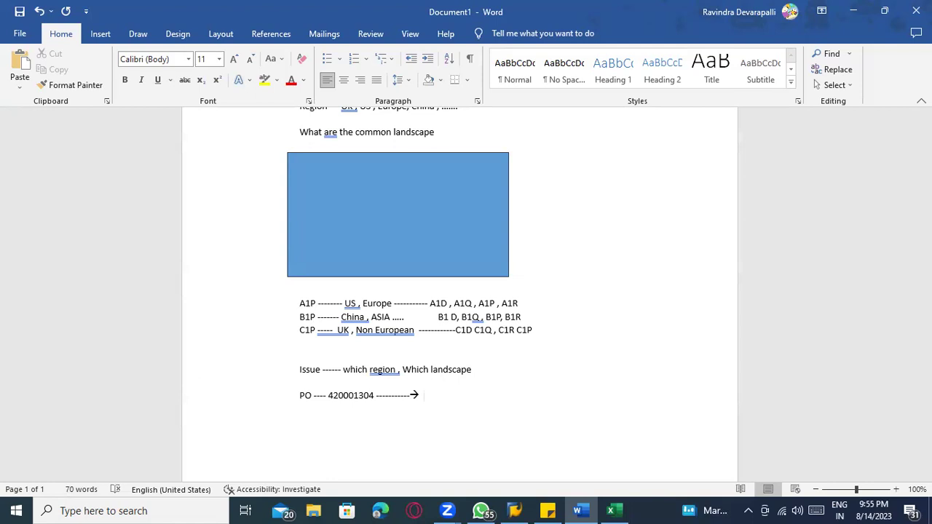
type("A1P , B1P, C1P")
key("Return")
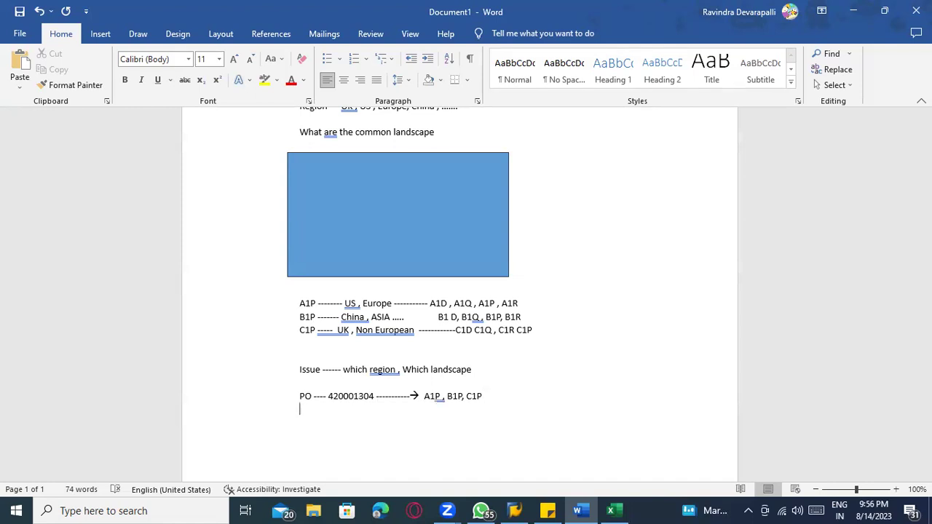
scroll(342, 366, "down", 1)
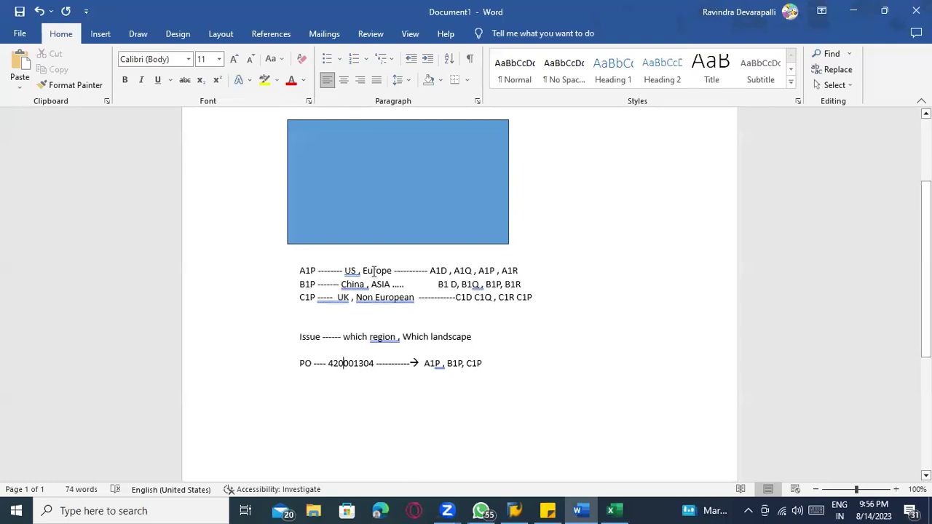
left_click(381, 363)
left_click(500, 374)
scroll(498, 370, "down", 1)
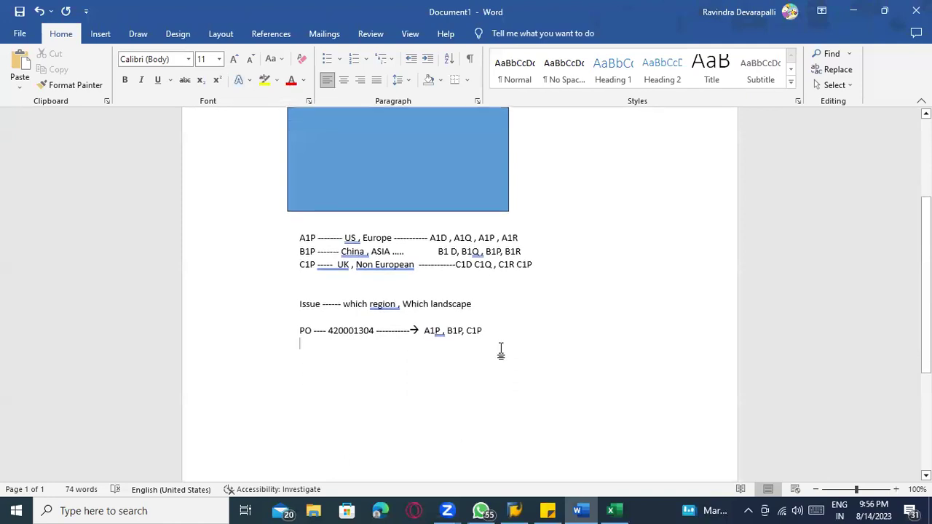
scroll(501, 350, "up", 1)
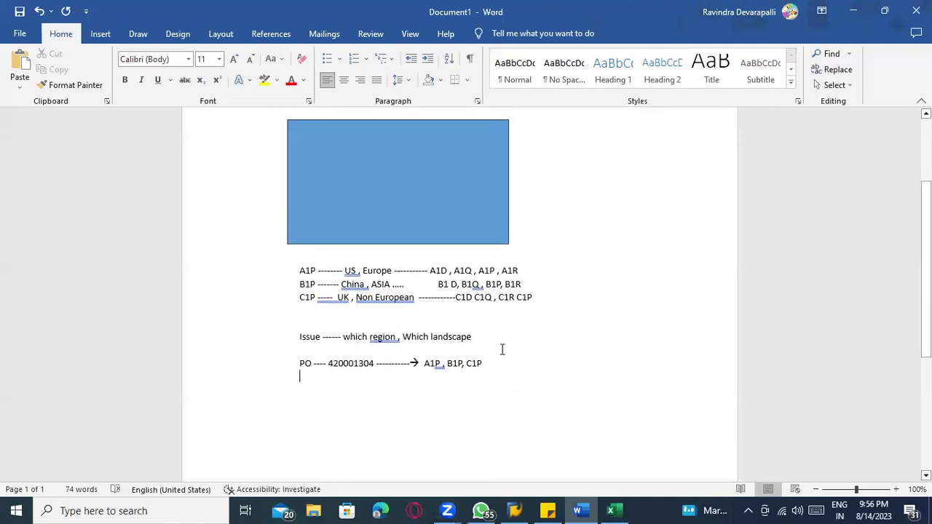
Step: Examine the purchase order line against the B1P entry and the list of possible systems
scroll(502, 349, "down", 1)
left_click_drag(328, 331, 374, 330)
left_click_drag(440, 331, 422, 330)
left_click(343, 331)
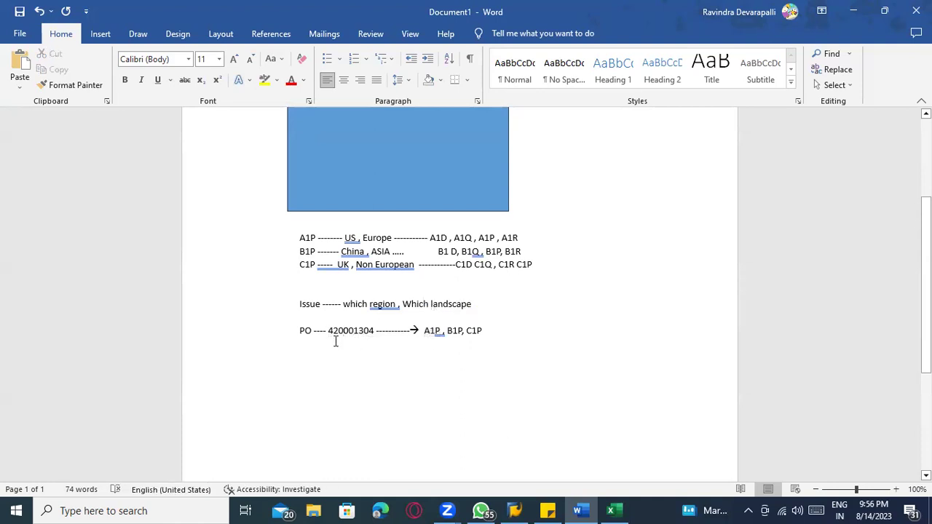
left_click_drag(331, 331, 378, 330)
left_click_drag(440, 330, 463, 332)
left_click(373, 331)
left_click(434, 330)
left_click_drag(375, 330, 327, 328)
left_click(339, 333)
left_click_drag(438, 252, 299, 252)
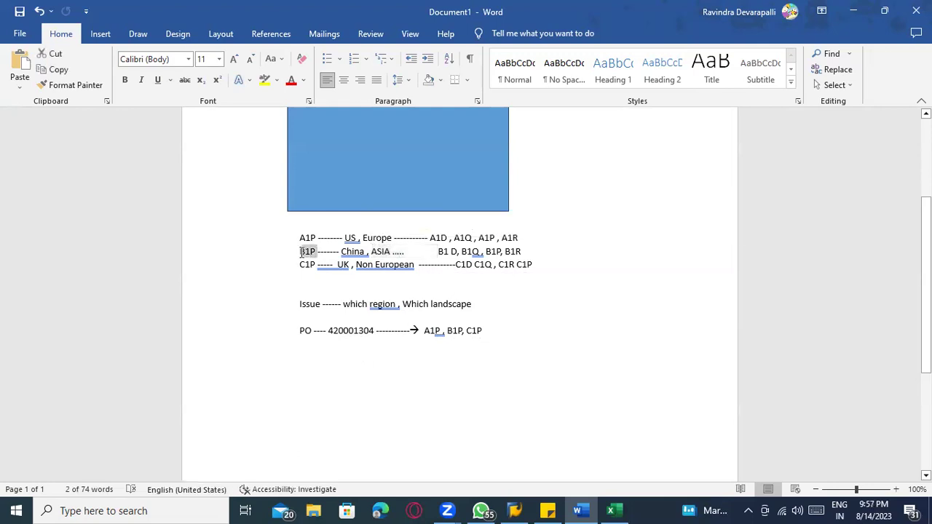
left_click(309, 329)
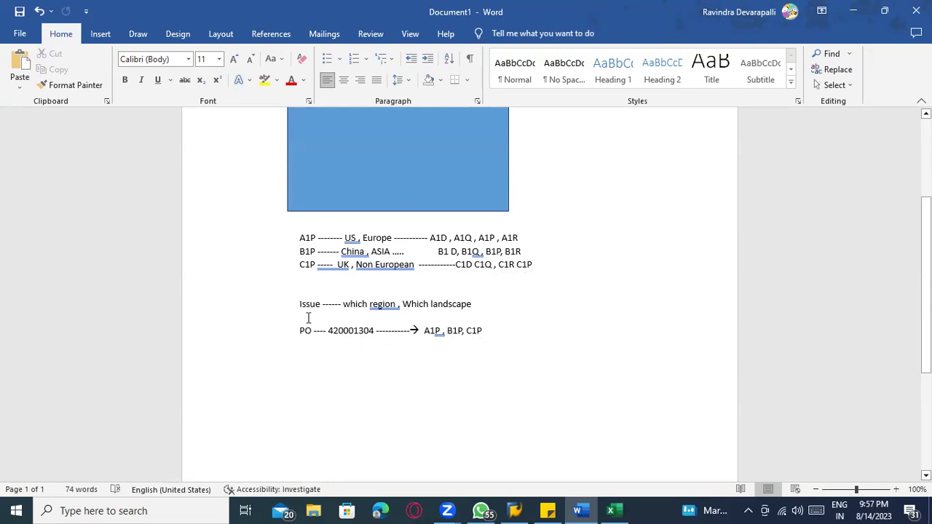
Step: Extend the PO line after "C1P" with a long row of dashes
left_click(302, 253)
key("Down")
left_click(482, 330)
type("------------------------")
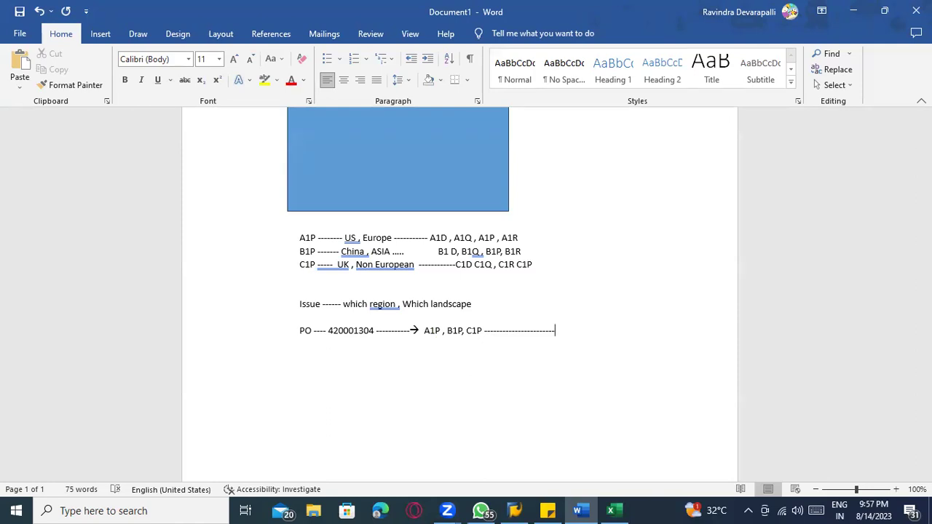
Step: Review the A1P, B1P and C1P lines with their regions and systems one by one
left_click_drag(298, 237, 521, 241)
left_click(523, 251)
left_click_drag(314, 249, 523, 252)
left_click(406, 269)
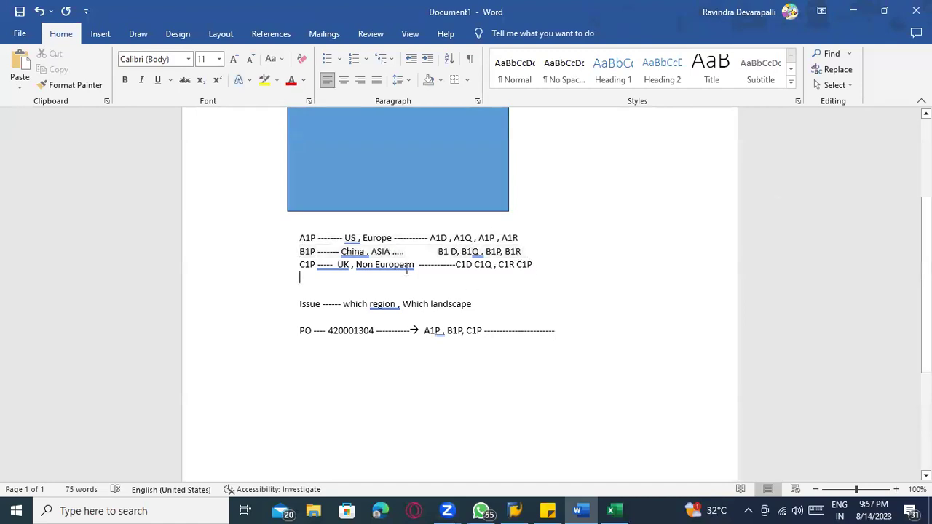
left_click_drag(301, 266, 531, 269)
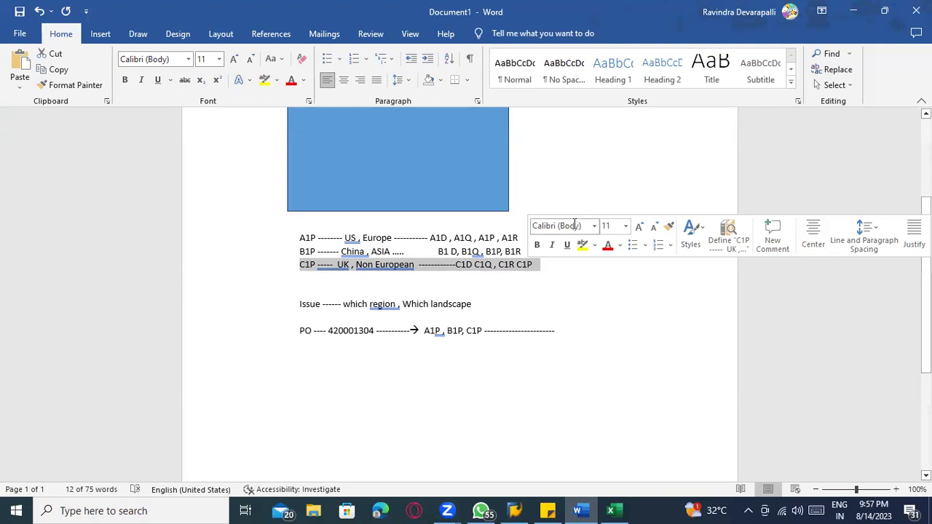
left_click(526, 236)
left_click_drag(526, 235, 282, 229)
left_click_drag(520, 252, 306, 250)
left_click_drag(538, 266, 313, 273)
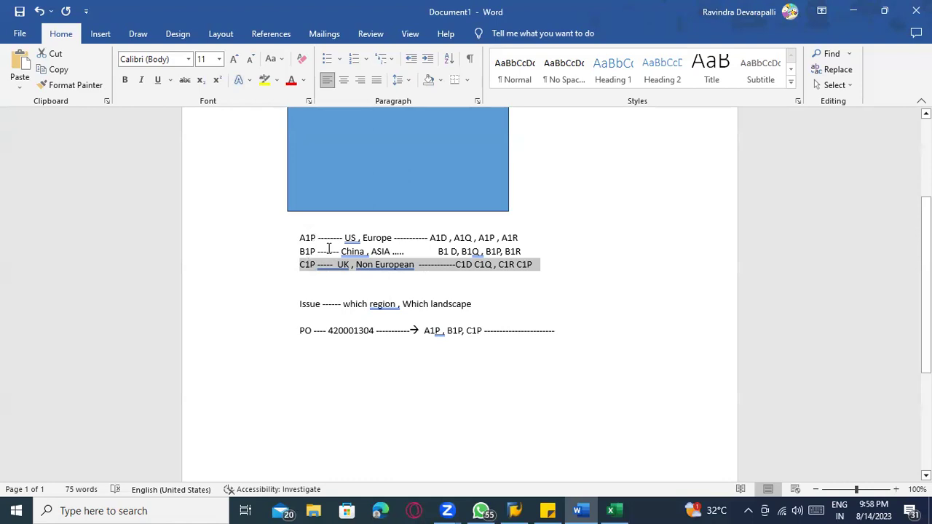
key("alt+Tab")
key("super+d")
key("alt+Tab")
left_click(356, 251)
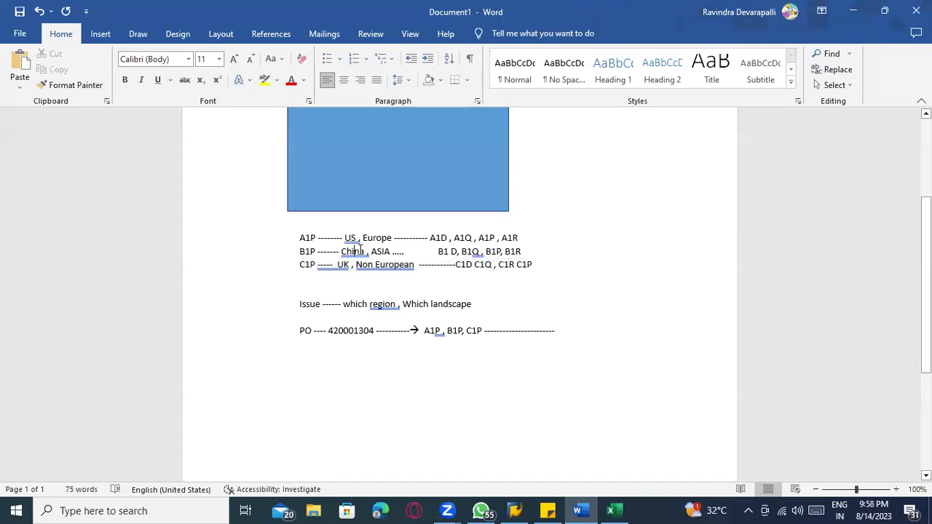
left_click(314, 252)
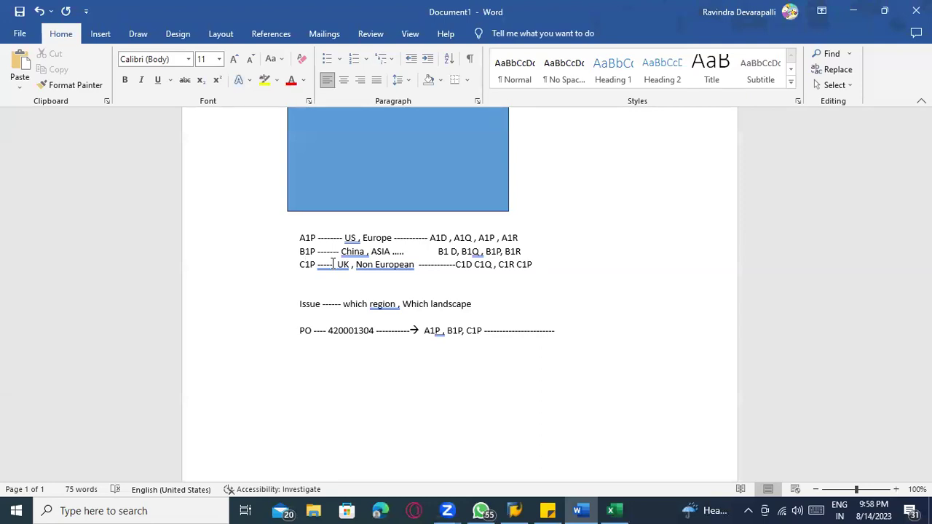
Step: Below the PO line, add a line mapping A1P with a dashed arrow to "STO Process", followed by another dashed arrow
left_click(581, 340)
left_click(580, 318)
left_click(595, 337)
key("Return")
key("Return")
type("A1")
type("P -------")
type("---> STO")
type(" Proces")
type("s")
type(" -------->")
Step: Add a B1P line with an arrow to "Third party processs", followed by another dashed arrow
key("Return")
type("B1P ----> Third party propces")
key("BackSpace")
key("BackSpace")
key("BackSpace")
key("BackSpace")
type("cesss ----")
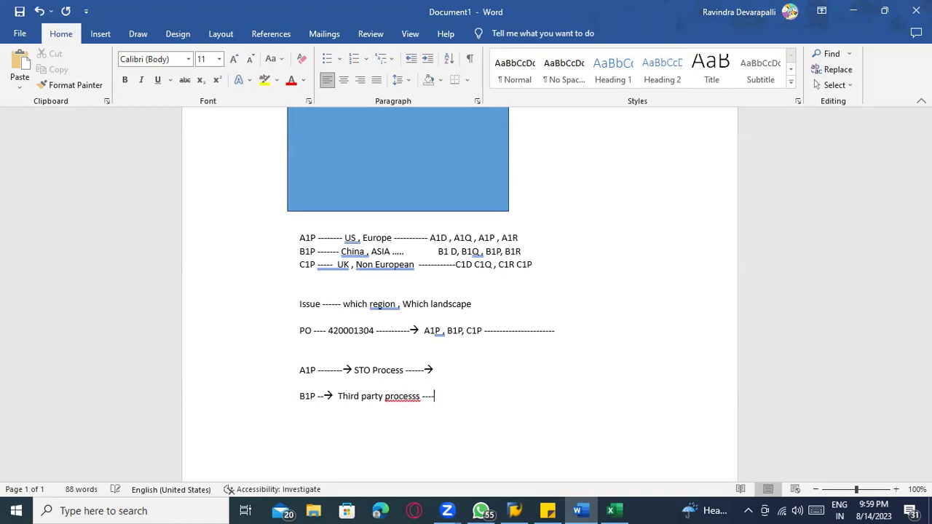
type(">")
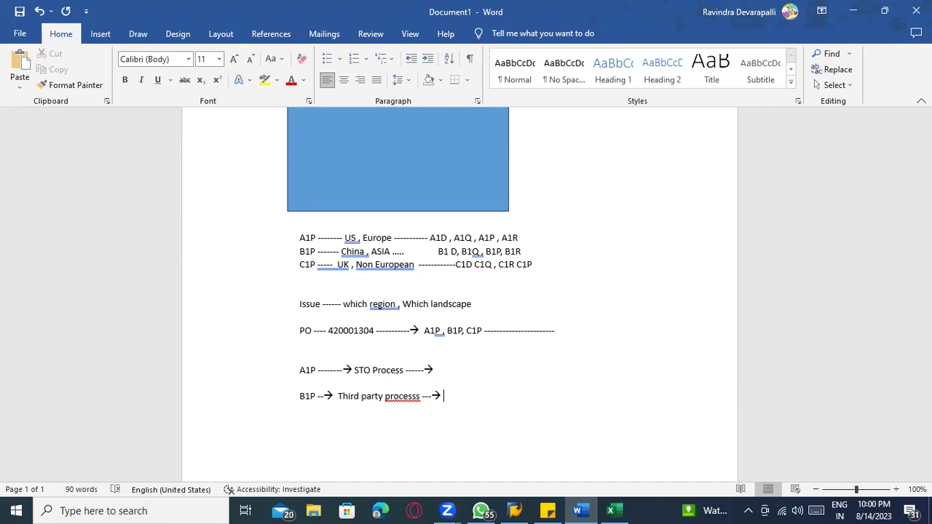
Step: Insert blank lines down to the second page, write "Commonly" there and start a new line
key("Return")
key("Return")
key("Return")
key("Return")
key("Return")
key("Return")
key("Return")
key("Return")
key("Return")
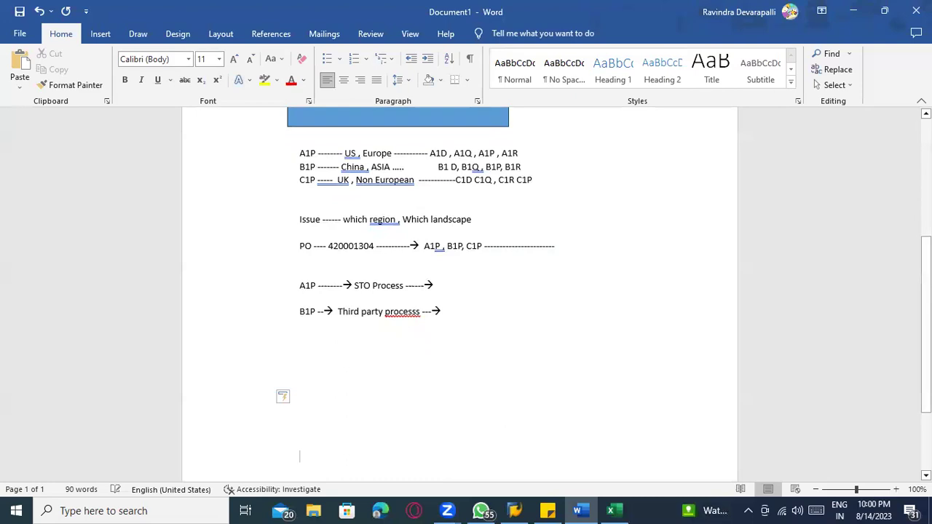
key("Return")
key("Return")
key("Return")
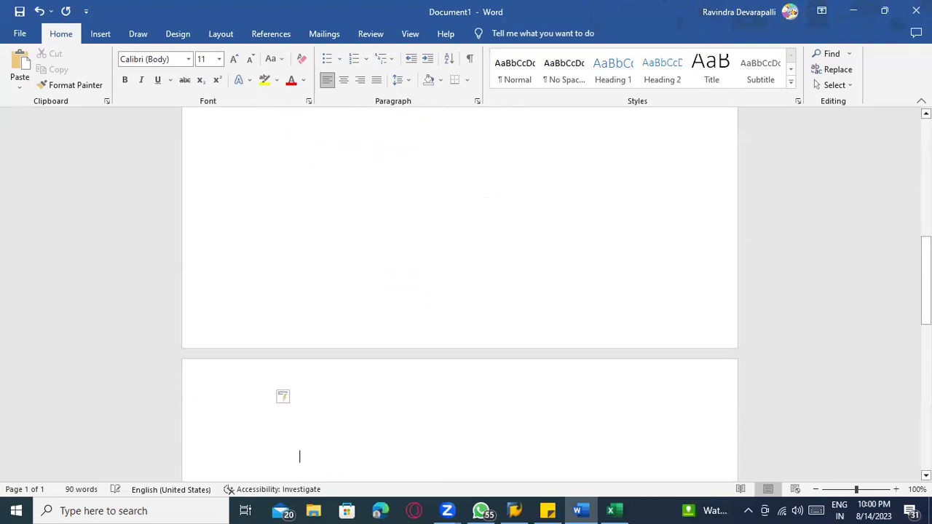
type("Commonly")
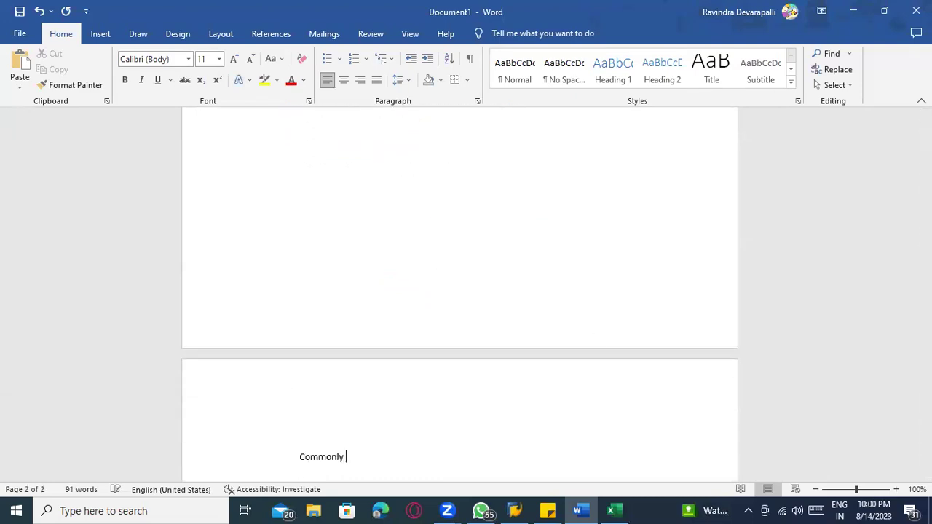
key("Return")
Step: Write "Master data" with a dashed arrow under "Commonly" and add blank lines below it
type("Master data")
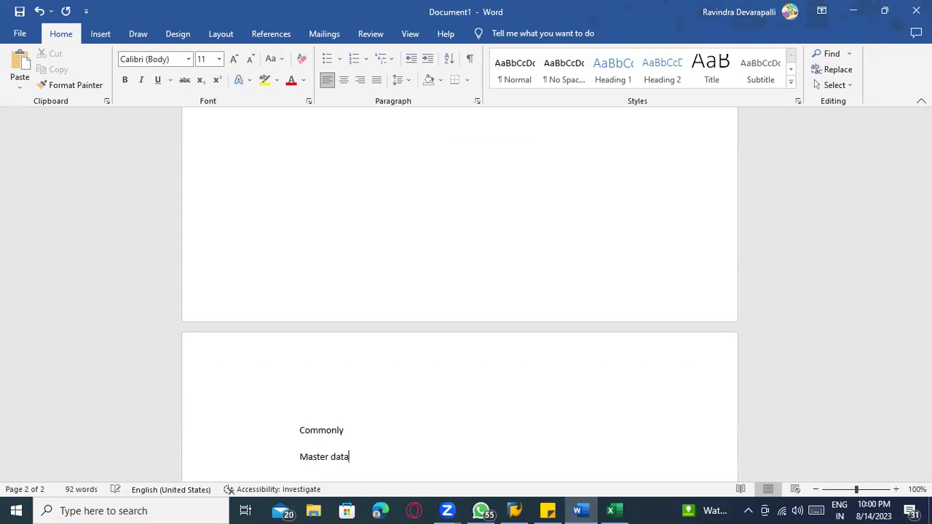
type(" ------->")
key("Return")
key("Return")
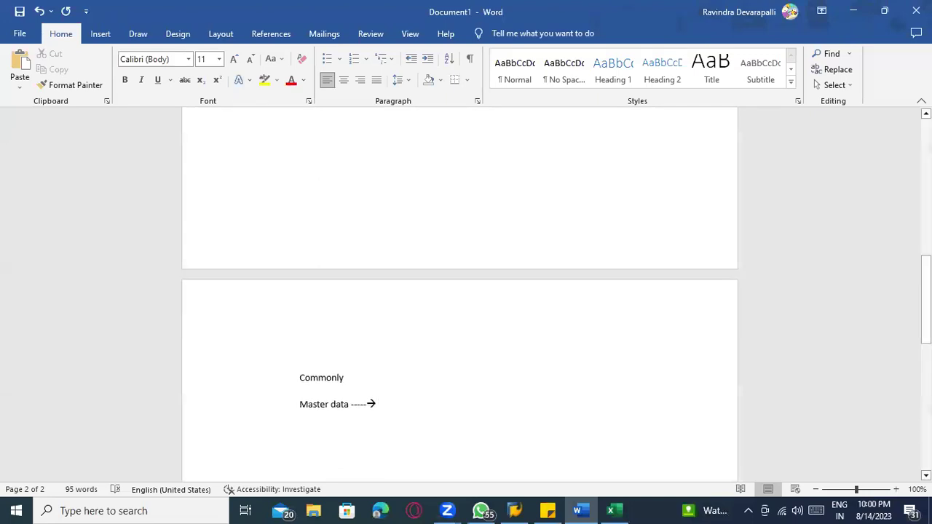
Step: Compare the regions of the A1P, B1P and C1P lines with the process and master data notes
scroll(297, 200, "up", 10)
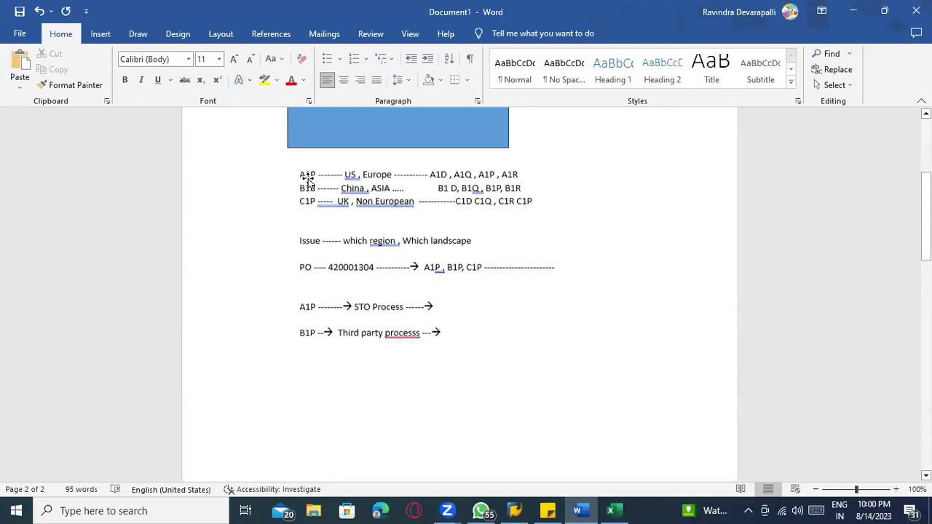
scroll(308, 179, "up", 1)
double_click(350, 225)
left_click(392, 224)
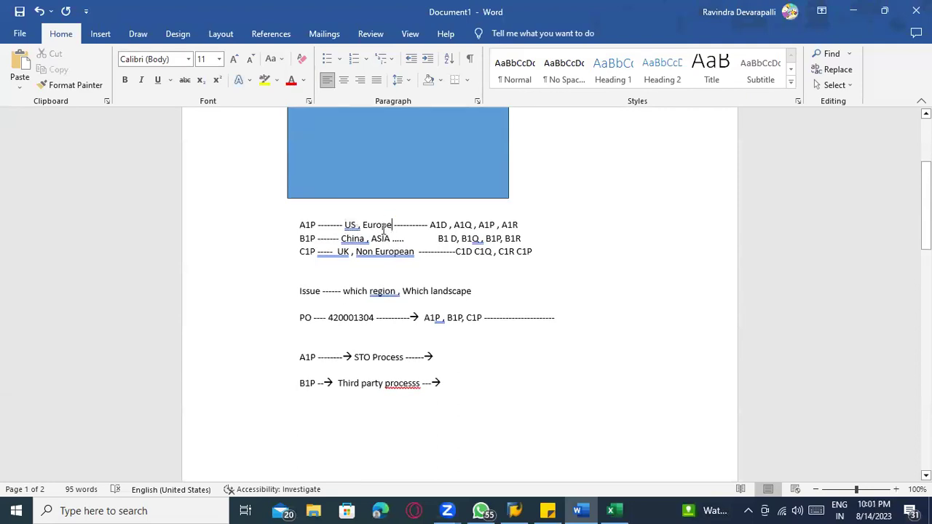
scroll(361, 205, "down", 1)
double_click(379, 174)
left_click(361, 197)
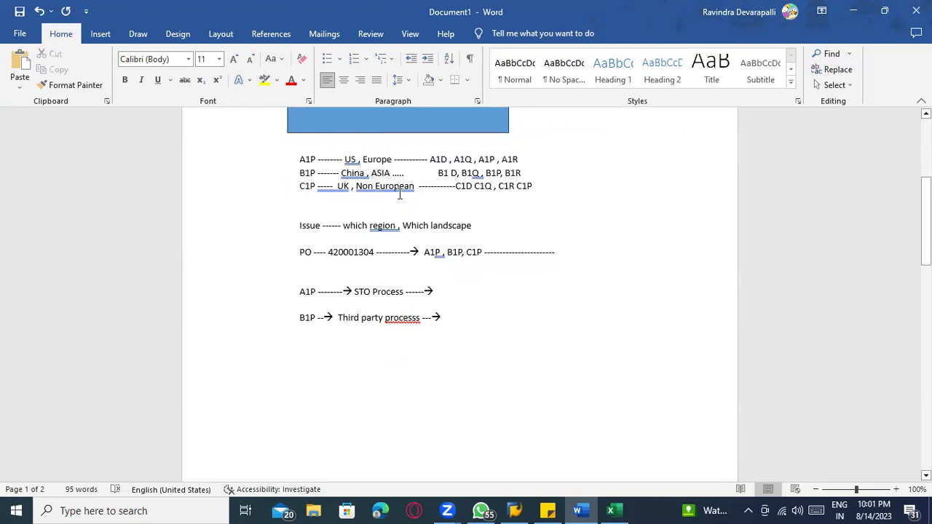
scroll(478, 234, "down", 5)
scroll(458, 286, "down", 3)
left_click(393, 279)
scroll(393, 278, "up", 2)
scroll(393, 278, "up", 6)
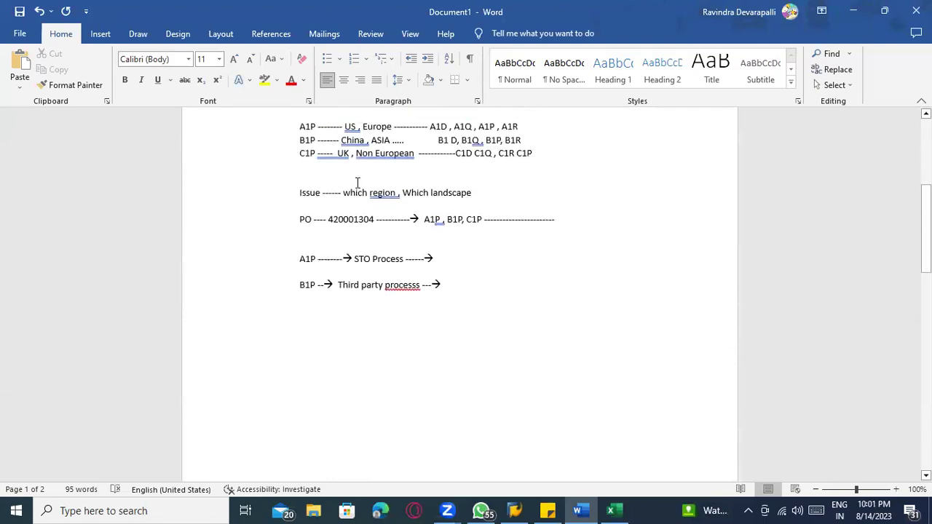
left_click_drag(356, 220, 318, 220)
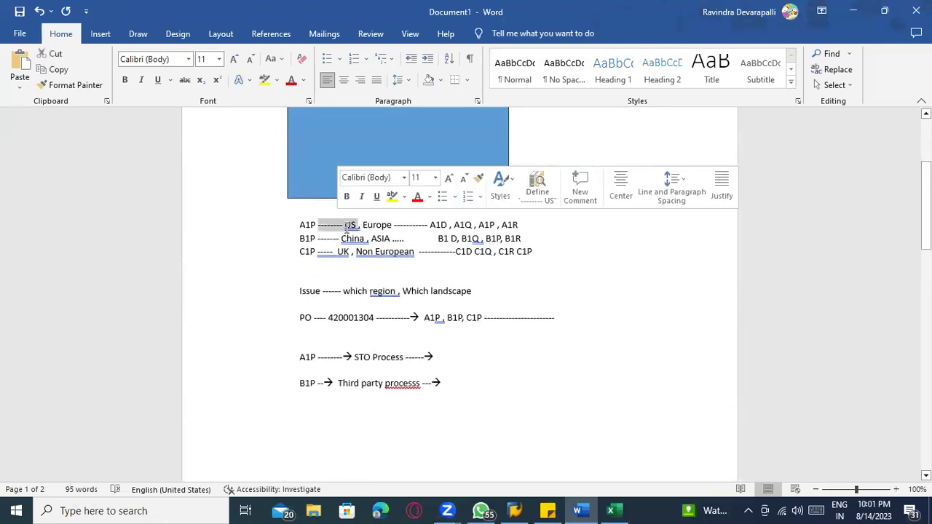
scroll(289, 358, "down", 5)
scroll(381, 379, "down", 4)
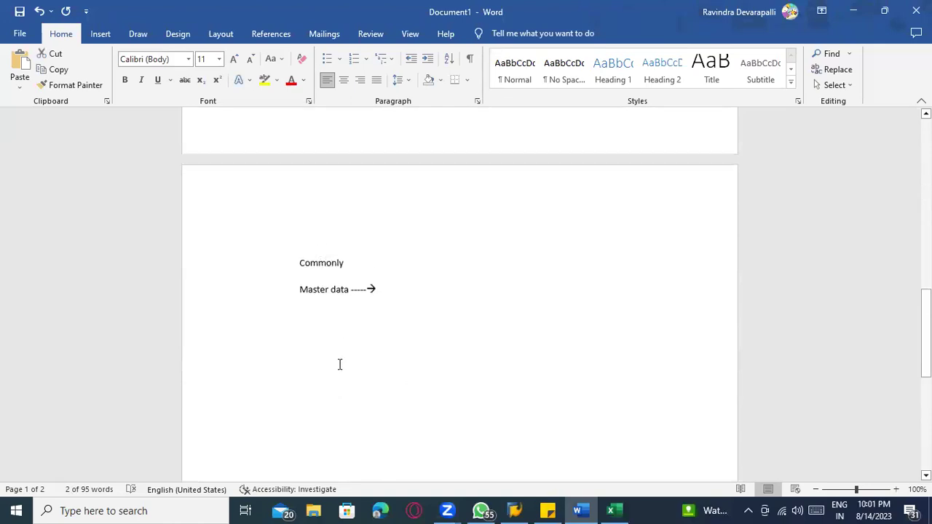
scroll(393, 291, "up", 6)
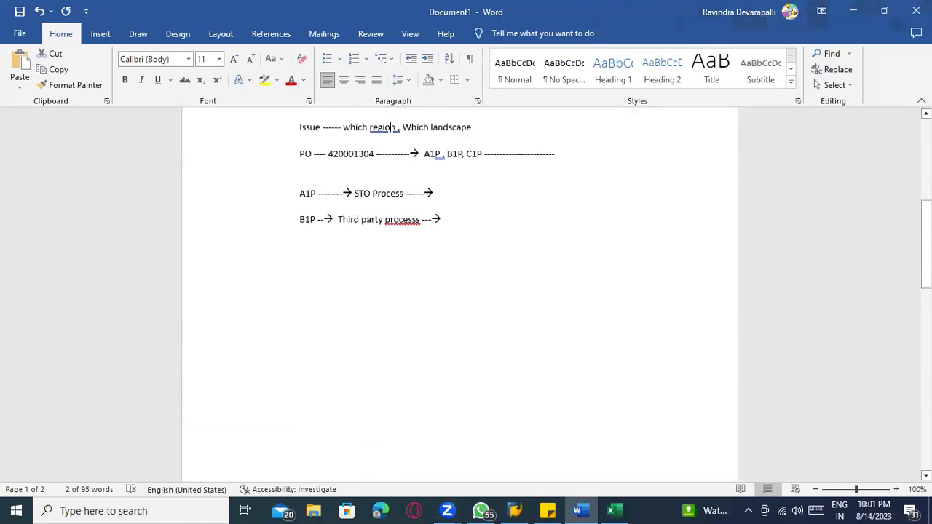
Step: Write "Material not extended" below the Master data line on the second page
scroll(356, 347, "down", 6)
left_click(342, 366)
type("Materiaal")
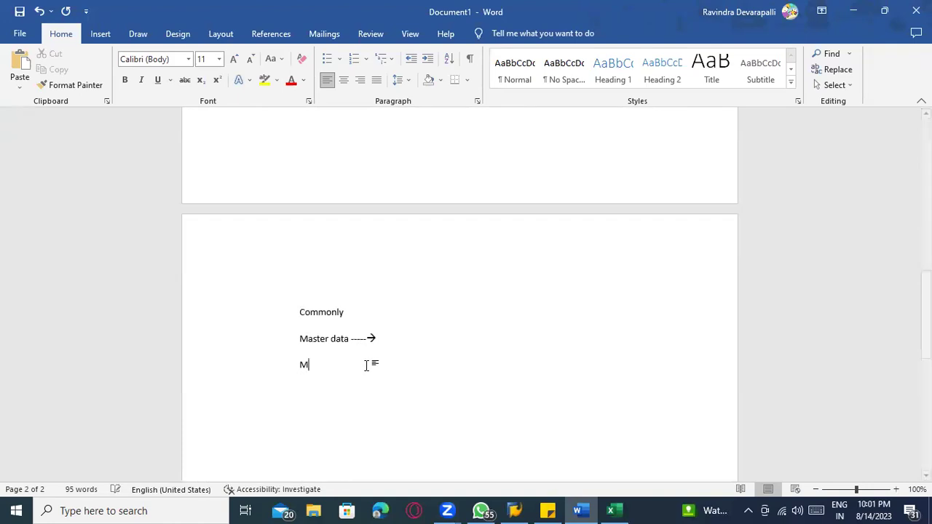
key("BackSpace")
key("BackSpace")
key("BackSpace")
type("l not extended")
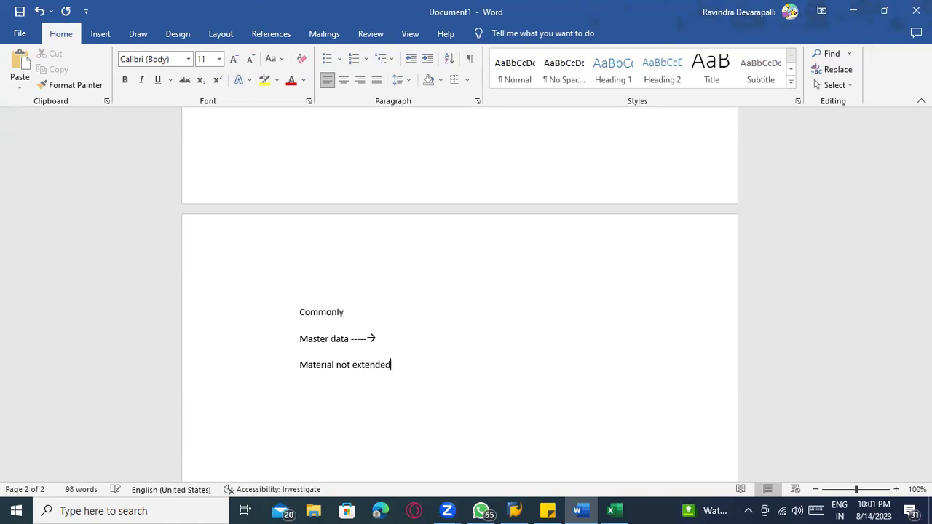
Step: Add the lines "Material costing -------" and "Material ledger", followed by a row of dots
key("Return")
type("Material costing -------")
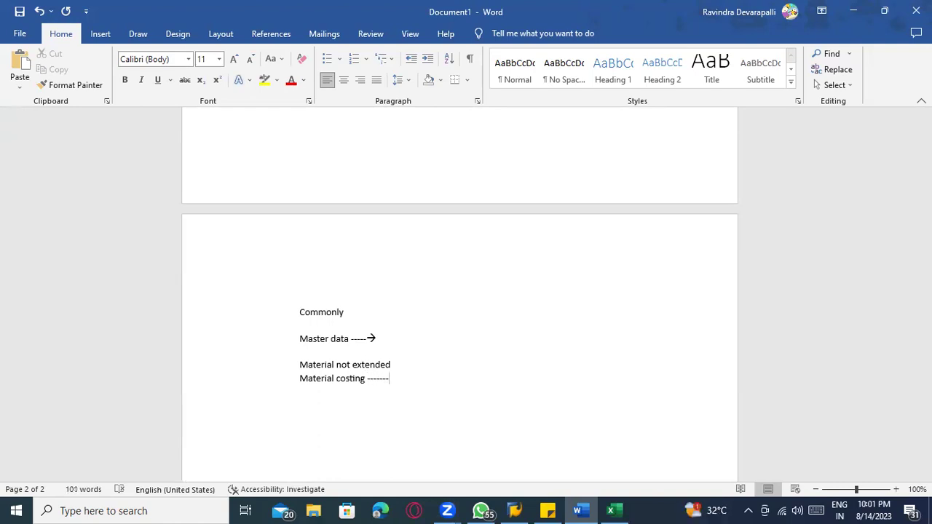
key("Return")
type("Material ledger ")
type("............")
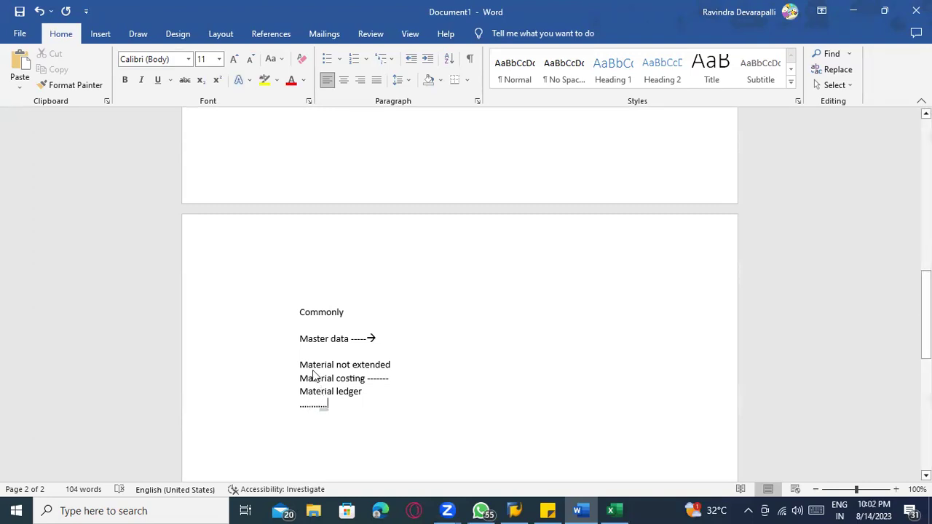
Step: Replace the master data notes under "Commonly" with two lines, "STO process" and "Master data", each followed by a dashed arrow
left_click(295, 339, "shift")
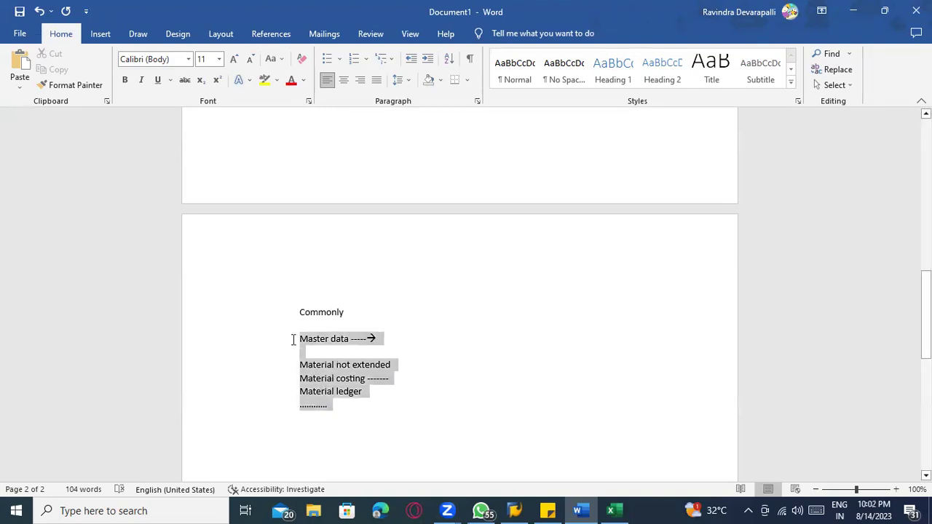
key("Delete")
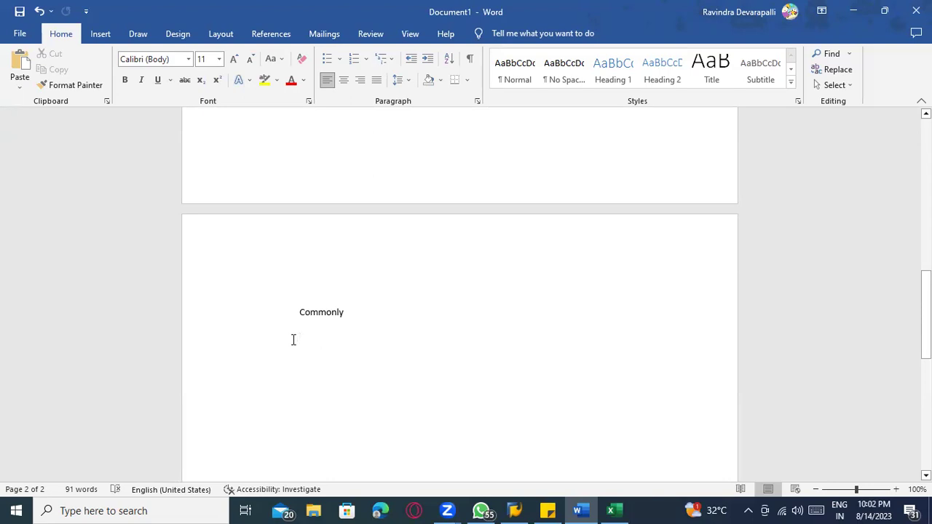
type("STO")
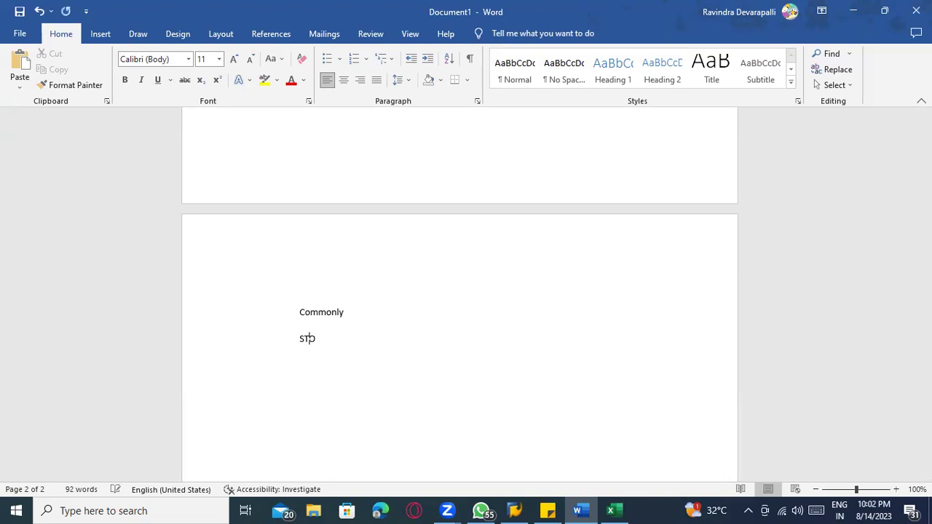
type(" Process --")
type("------>")
key("Return")
type("Master data -------------->")
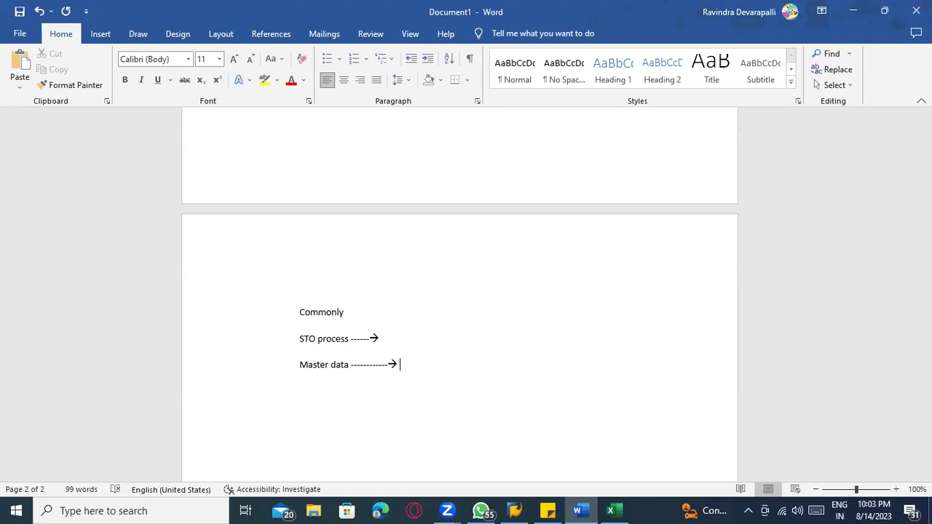
Step: Replace the STO process and Master data lines with "Release strategy ----------------" and start a new line
left_click_drag(404, 364, 296, 337)
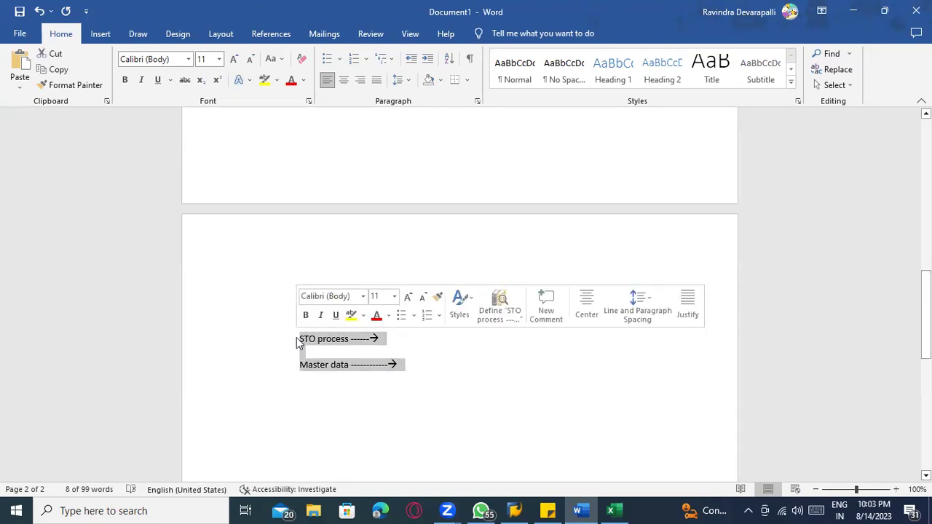
key("Delete")
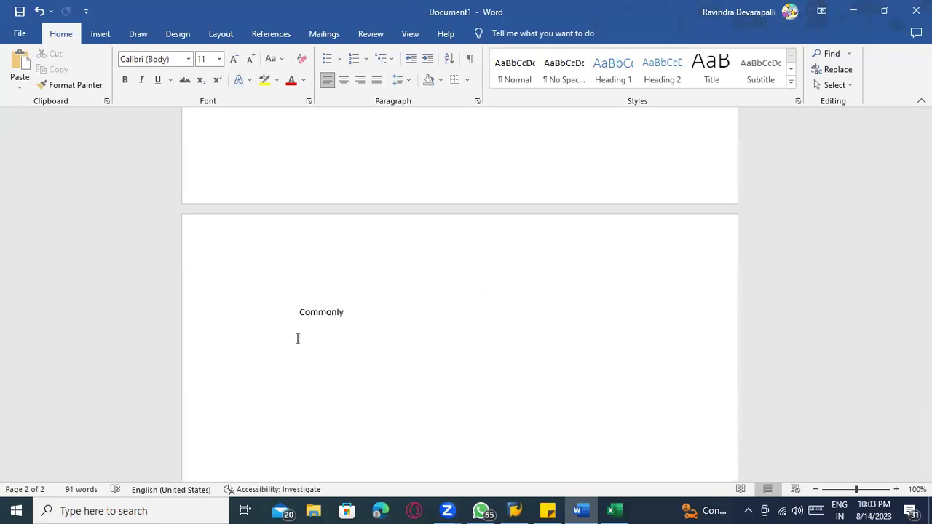
type("Release strategy ----------------")
key("Return")
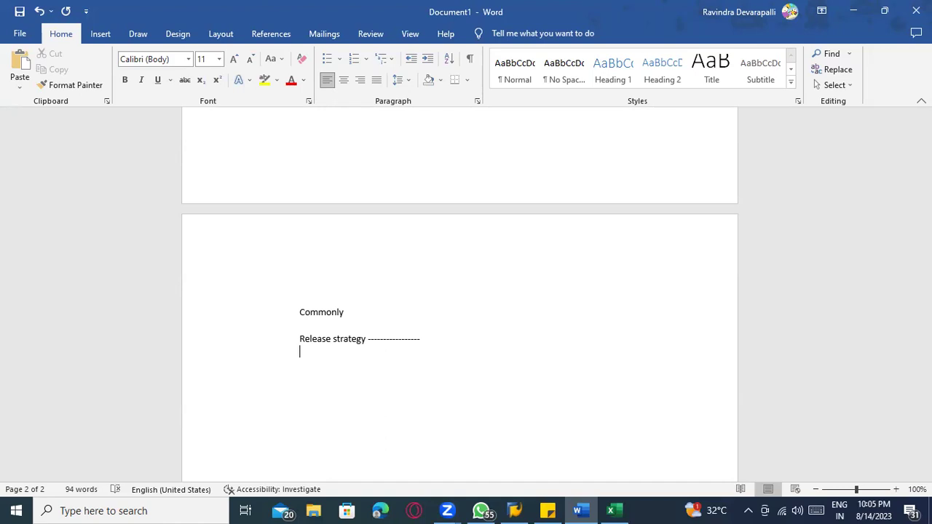
Step: Insert a horizontal dividing line below the Release strategy line and start a numbered list with "BUG" as item 1
key("Return")
type("------------")
key("Return")
type("1")
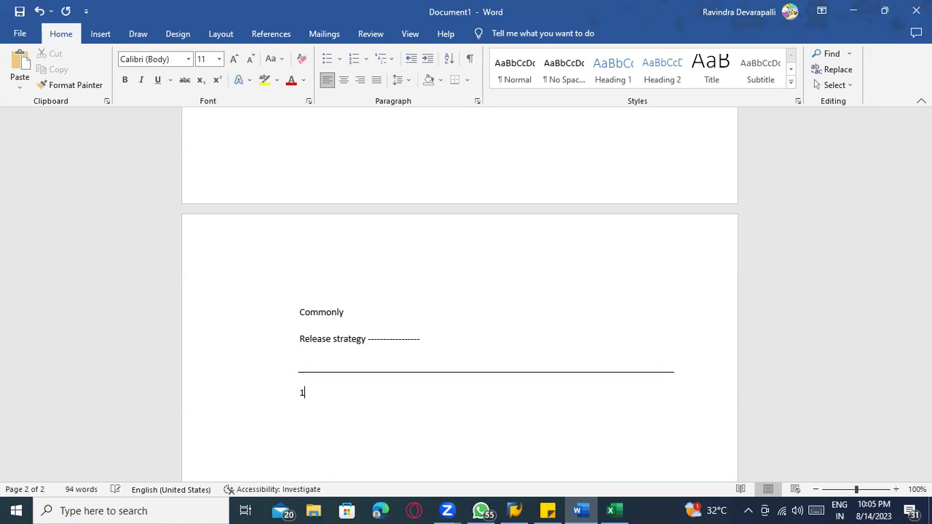
type(") BUG")
key("Return")
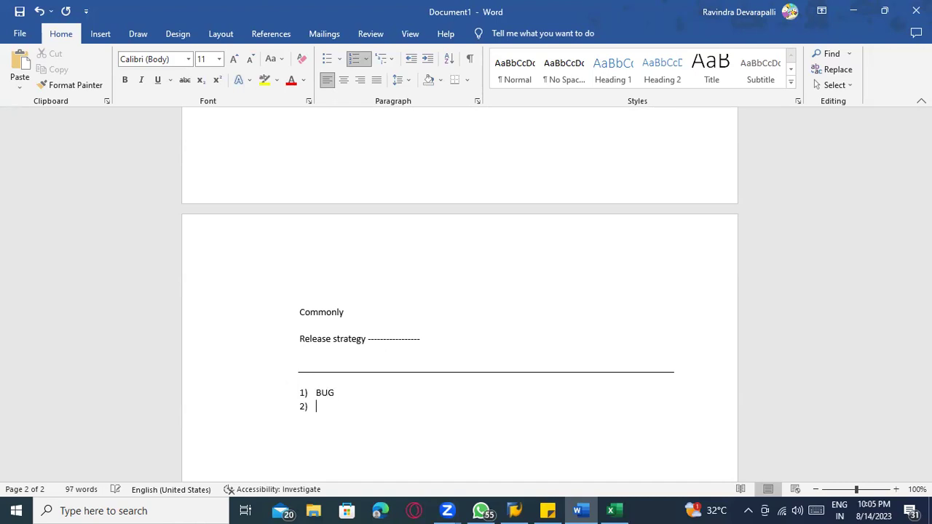
Step: Add "User education", "Analysis" and "Data base" as items 2 to 4 of the numbered list
type("User")
key("BackSpace")
key("BackSpace")
type("w")
key("BackSpace")
type("er education")
key("Return")
type("Analysis")
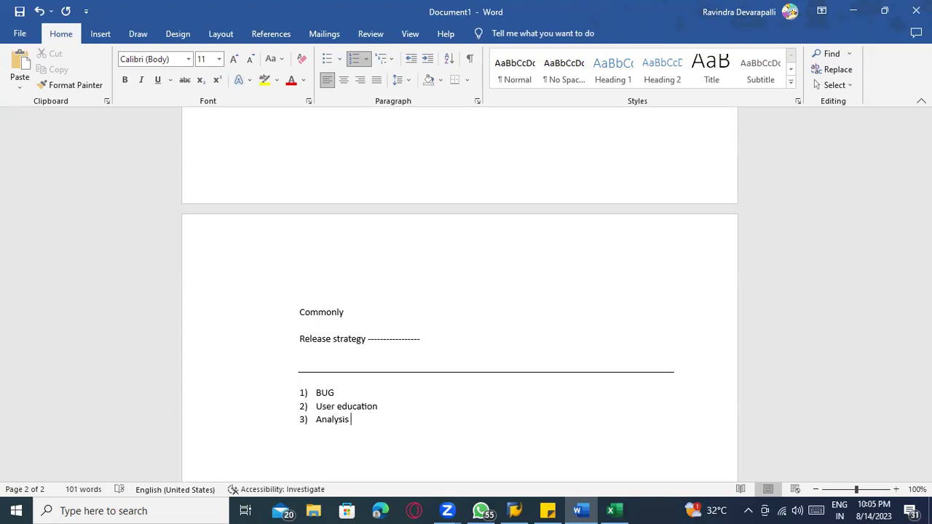
key("Return")
type("Data base")
Step: Extend the BUG item with a row of dashes, "customized", a dashed arrow and "Technical team"
left_click(360, 388)
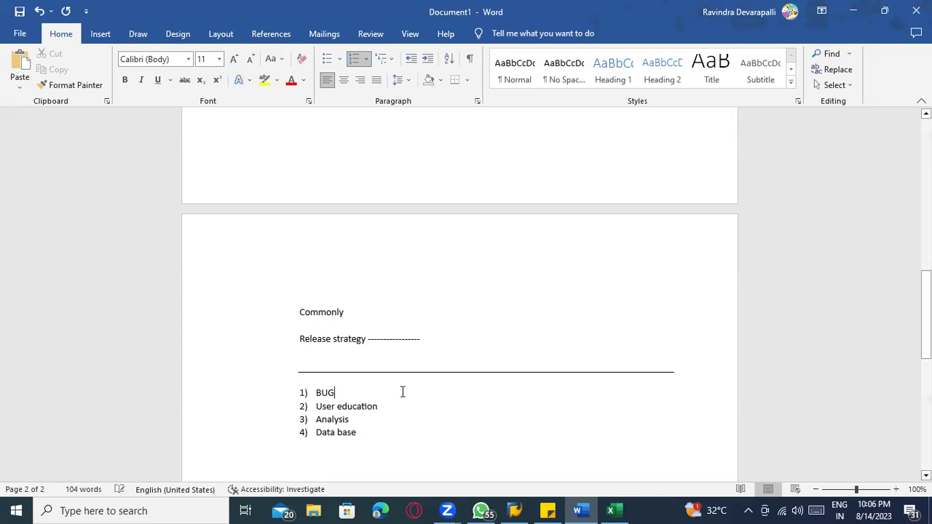
type("---------------  ")
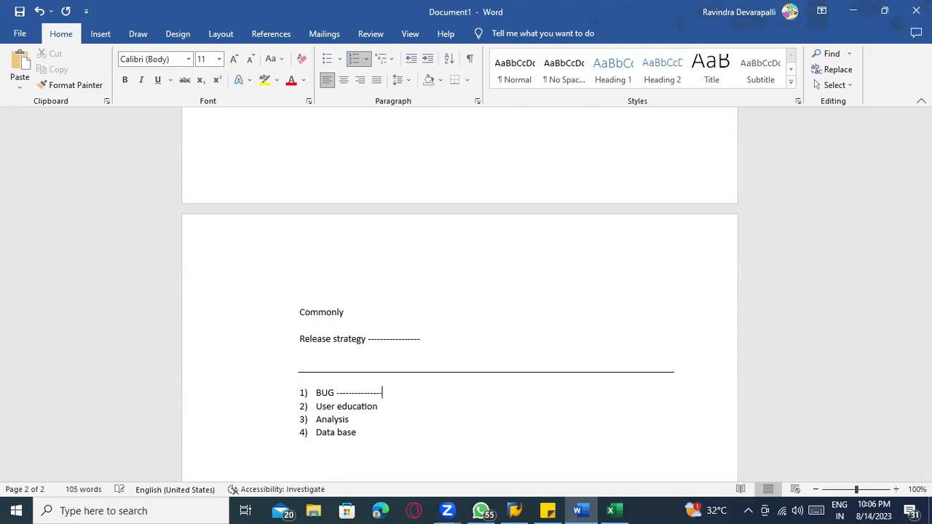
type("customized")
type("-----------> T")
type("echnical tea")
type("m")
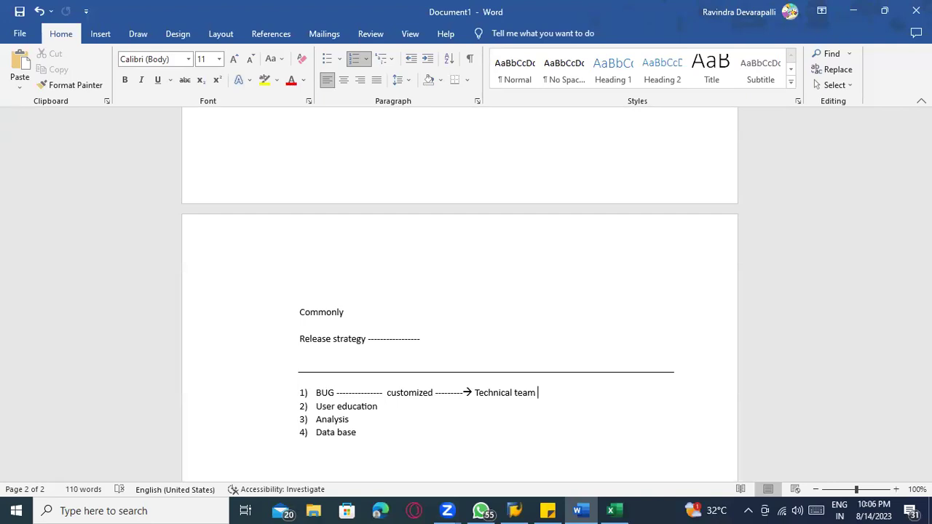
Step: Add a row of dashes after the User education item and another after the Analysis item
left_click(385, 406)
type("--------------------")
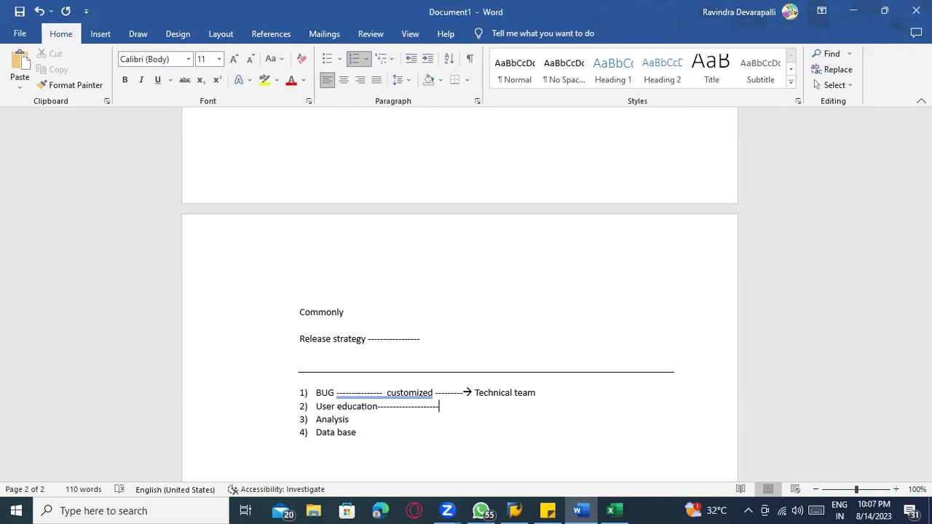
left_click(357, 419)
type("-")
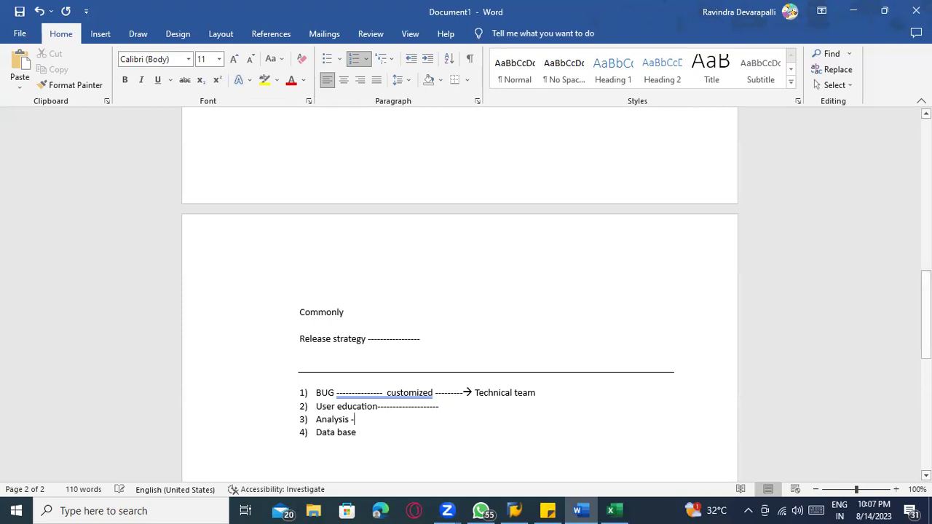
type("-------------")
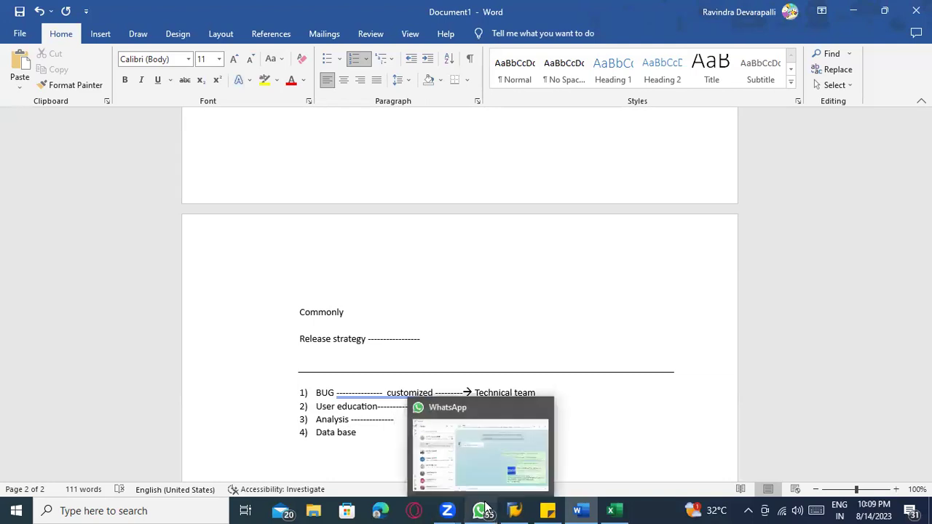
Step: Insert the list item "Master data --------" between Analysis and Data base
key("Return")
type("Mas")
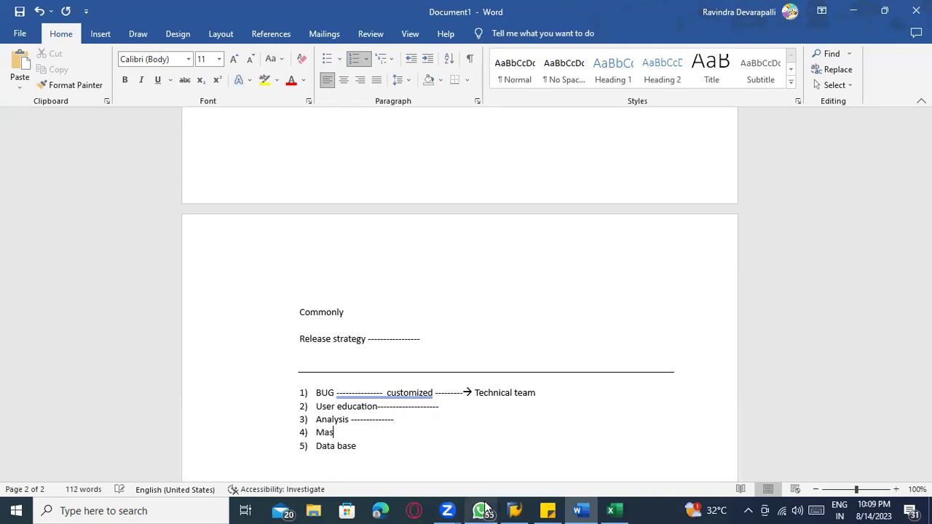
type("ter data --------")
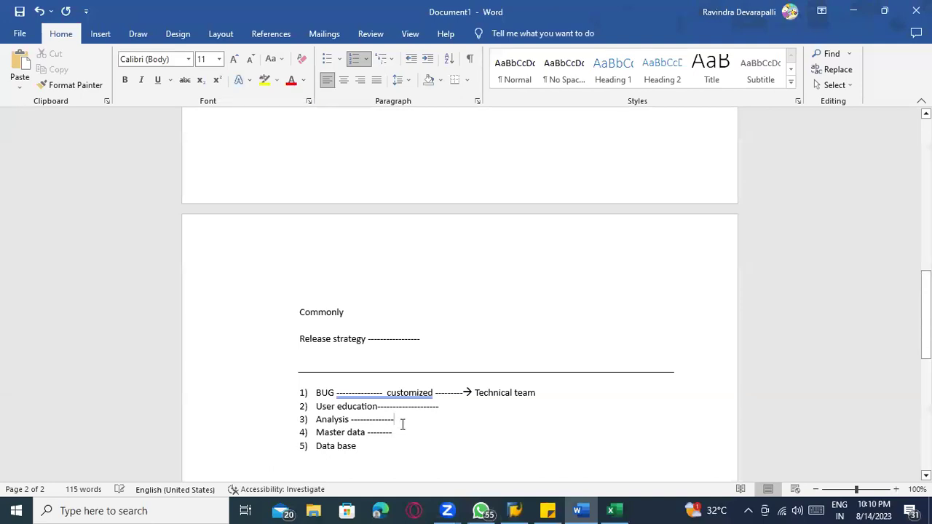
Step: Insert the list item "Operational issue ----" between Analysis and Master data, correcting the spelling of "Operational"
key("Return")
type("o")
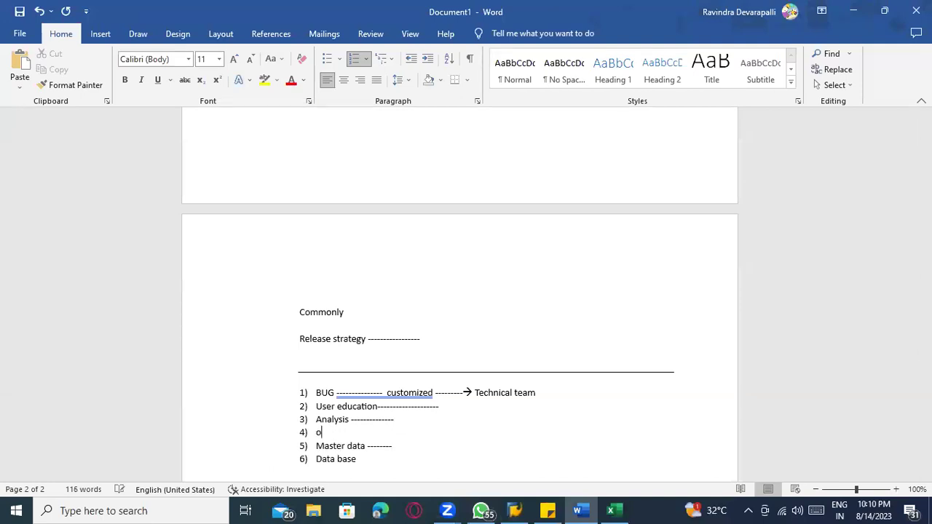
type("pearational")
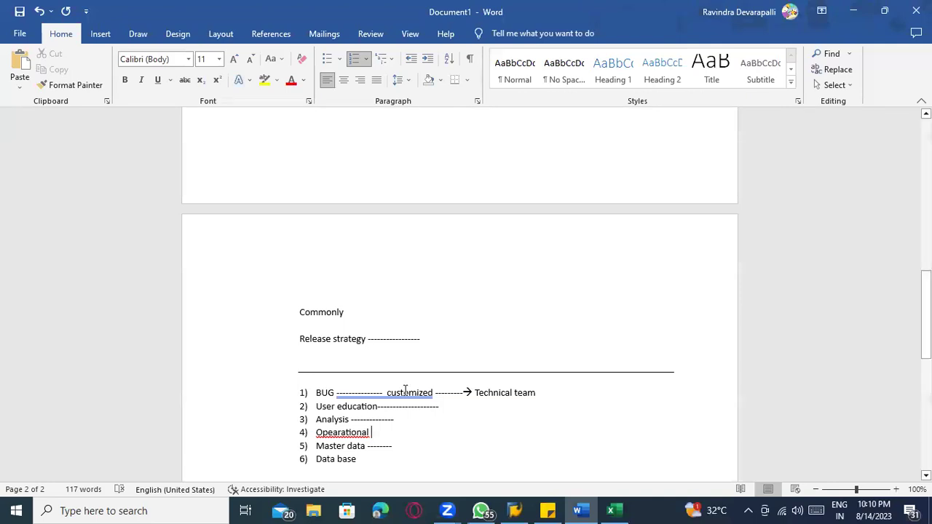
right_click(342, 432)
left_click(320, 211)
type("i")
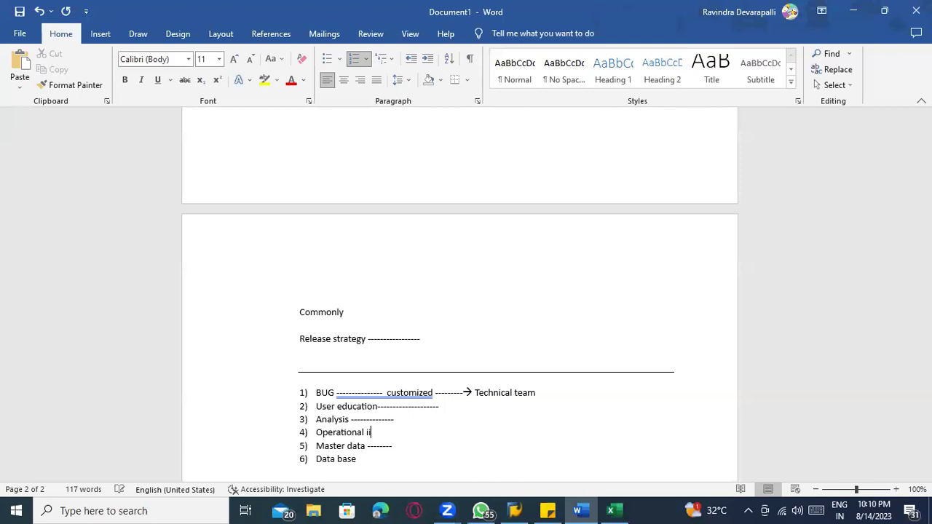
type("ssue")
type("----")
Step: Add "New requirement" as item 7 after Data base and check the spelling suggestions for it
left_click(370, 459)
type("ew requirement")
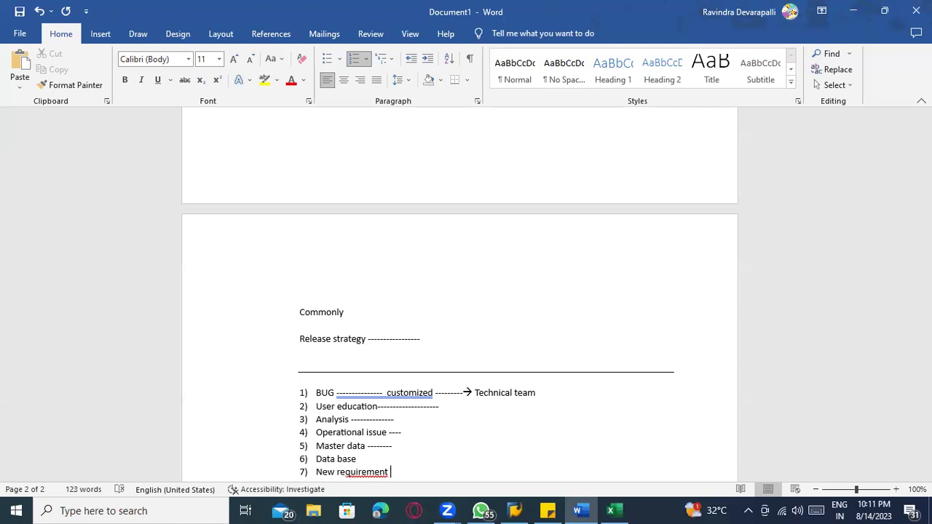
scroll(364, 416, "down", 3)
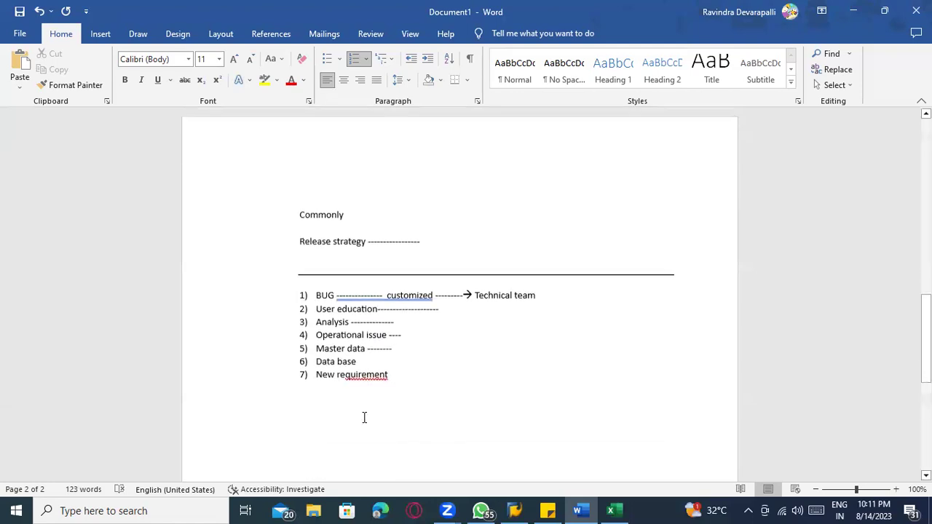
right_click(377, 375)
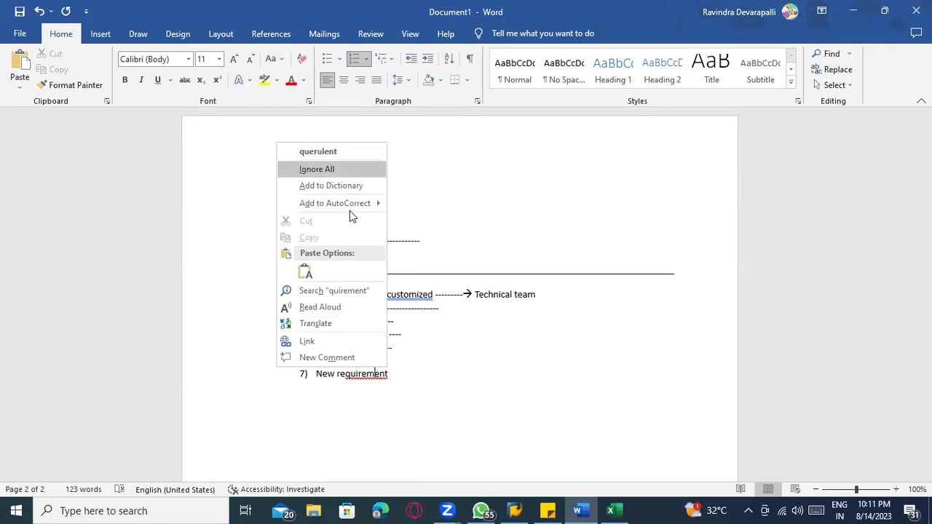
left_click(420, 368)
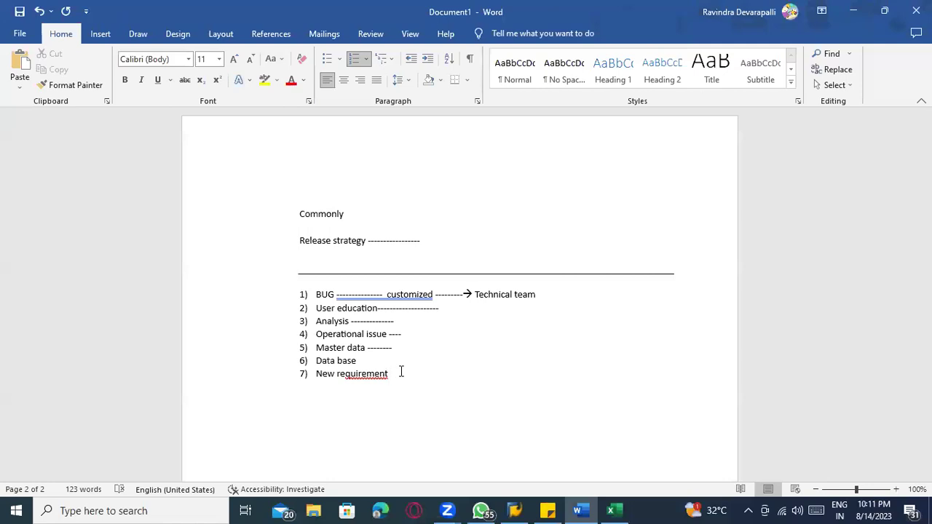
Step: Try to clear the spelling mark on "requirement" by retyping the end of the word
key("BackSpace")
key("BackSpace")
key("BackSpace")
key("BackSpace")
key("BackSpace")
key("BackSpace")
key("BackSpace")
key("BackSpace")
type("irement")
right_click(367, 375)
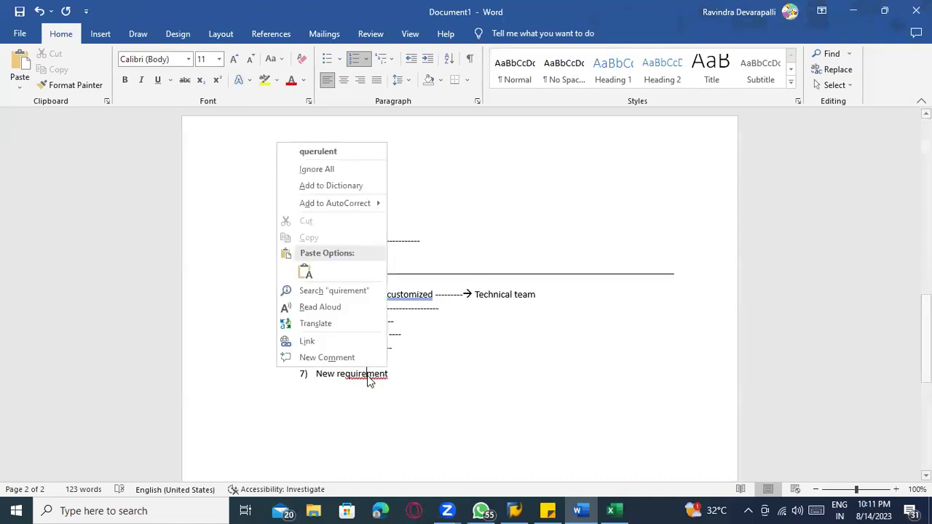
left_click(436, 348)
Step: Replace the whole word "requirement" in item 7 with a freshly typed one and remove the empty item 8
left_click_drag(407, 373, 338, 378)
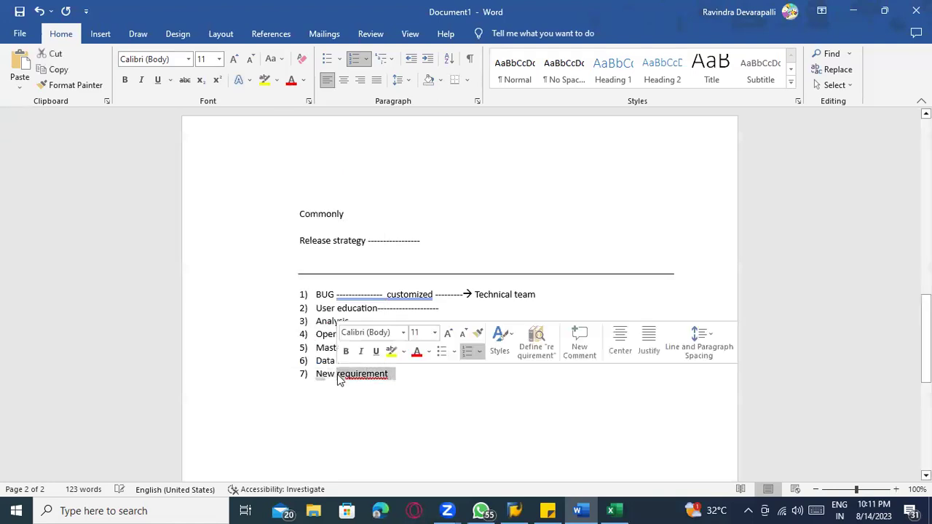
type("requirement")
key("Return")
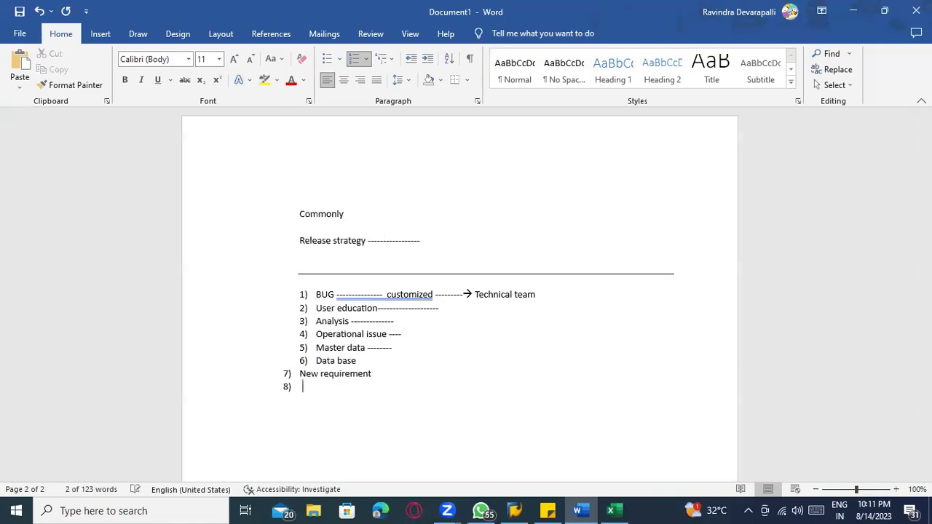
key("BackSpace")
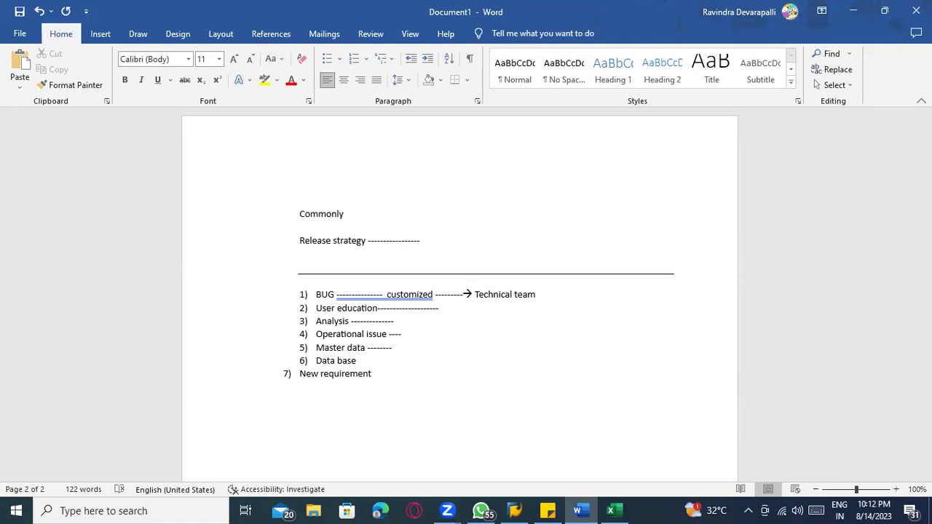
Step: Add a row of dashes after the Data base item and another after the New requirement item
left_click(394, 360)
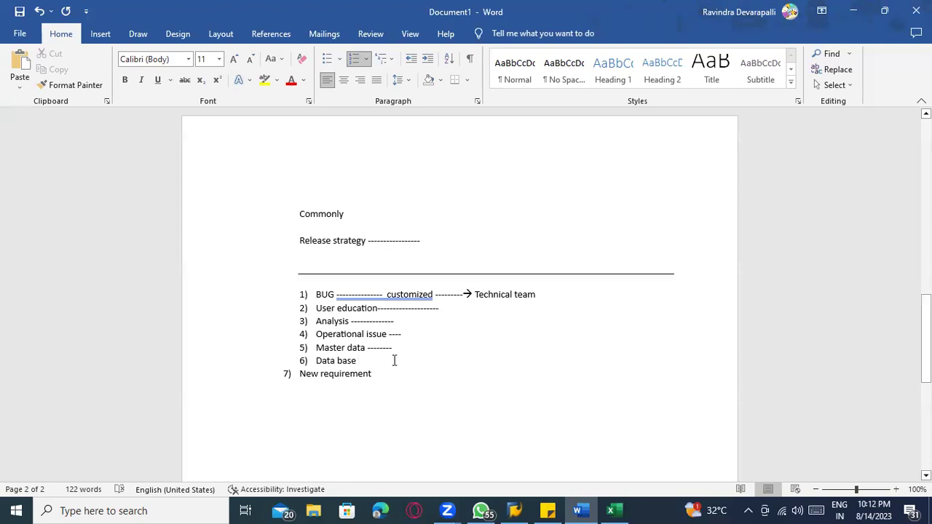
type("----------------")
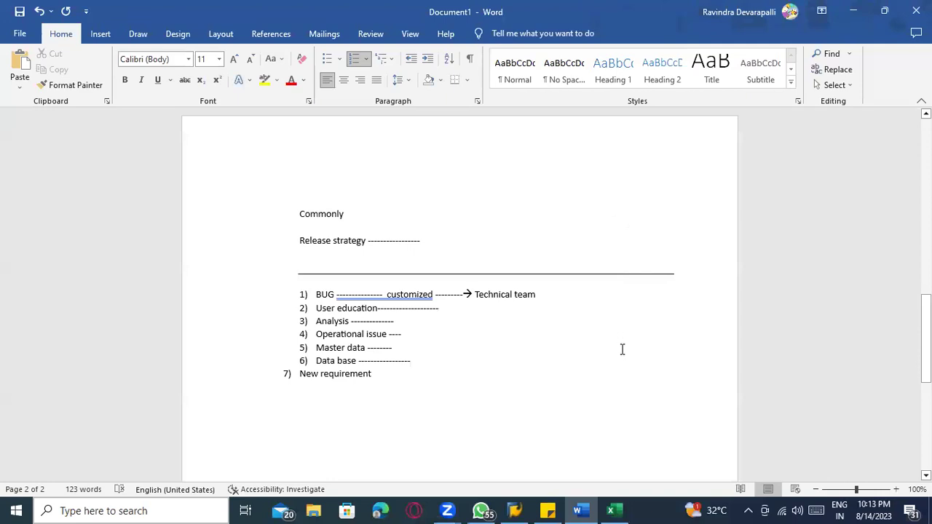
left_click(408, 372)
type("----------------")
Step: End the numbered list and write "Repetitively ----------------" on a separate line below it
key("Return")
key("Return")
key("Return")
type("repea")
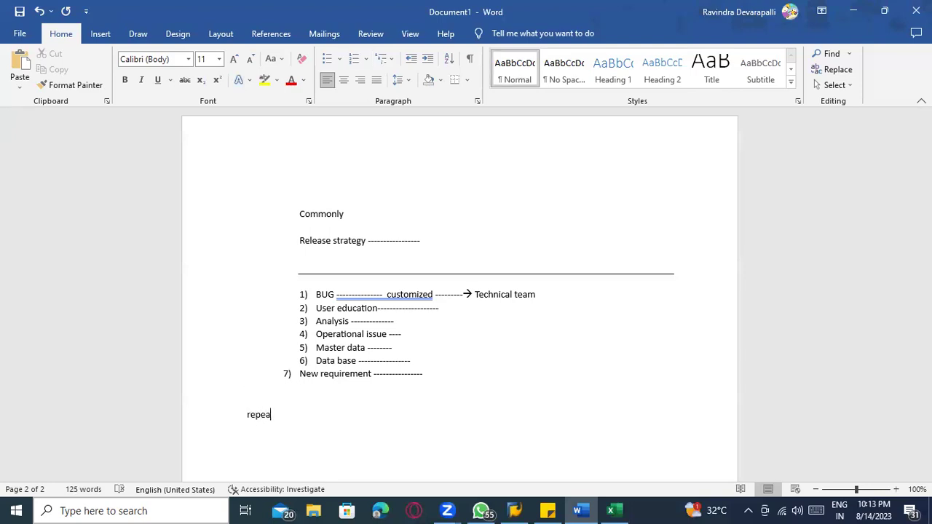
key("BackSpace")
type("titively ----------------")
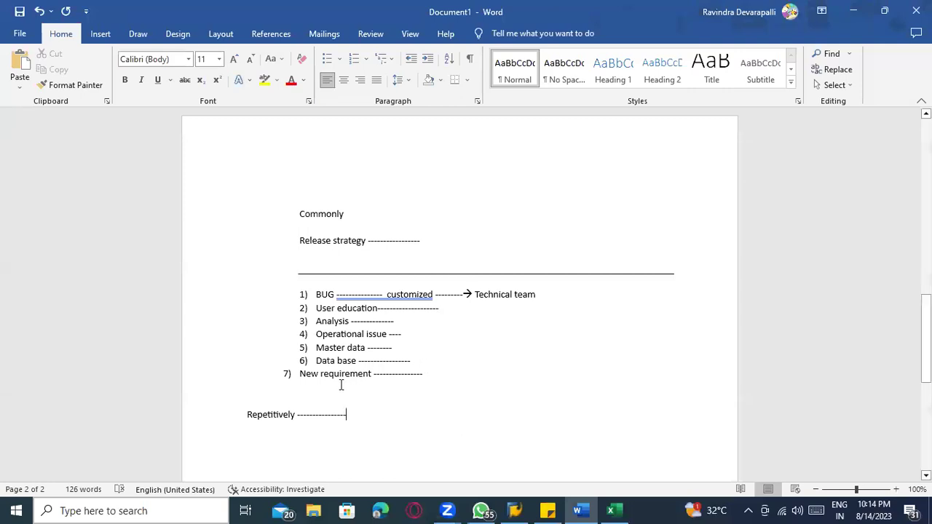
scroll(341, 384, "down", 1)
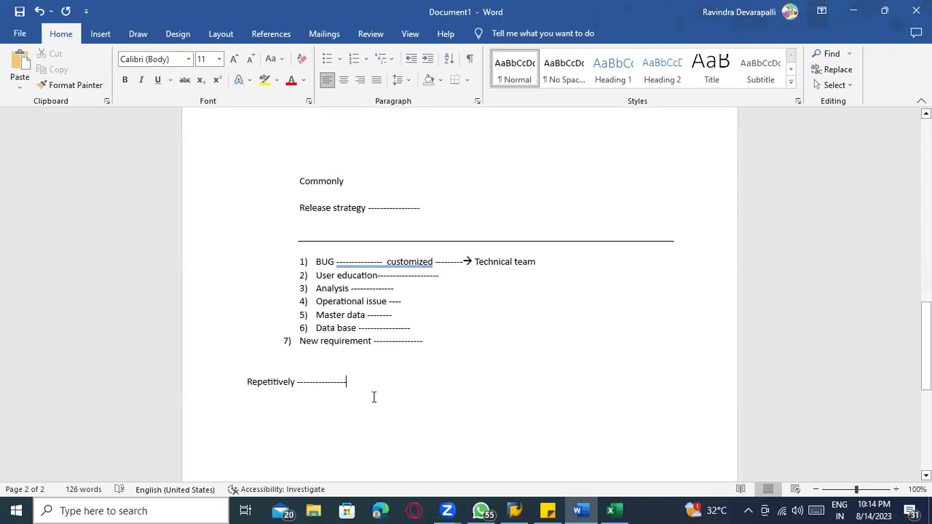
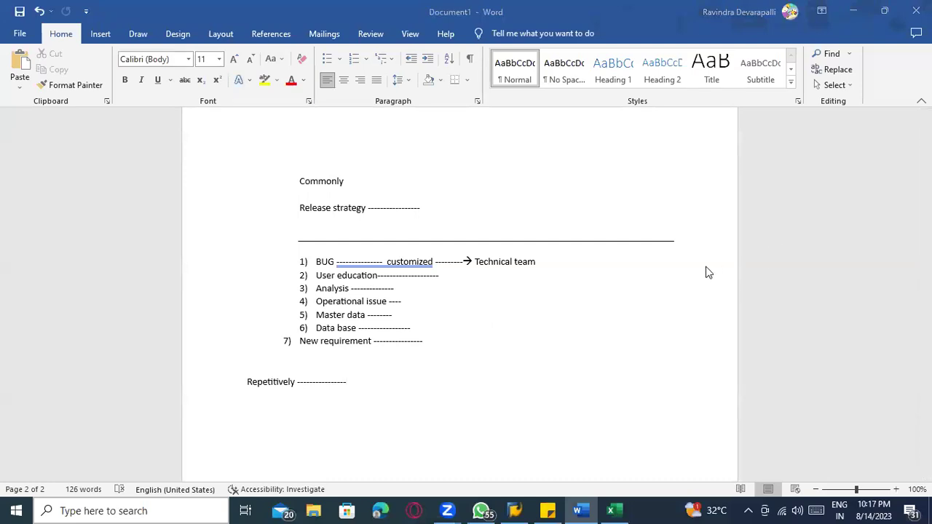
scroll(593, 276, "up", 1)
scroll(593, 276, "up", 2)
scroll(597, 273, "down", 2)
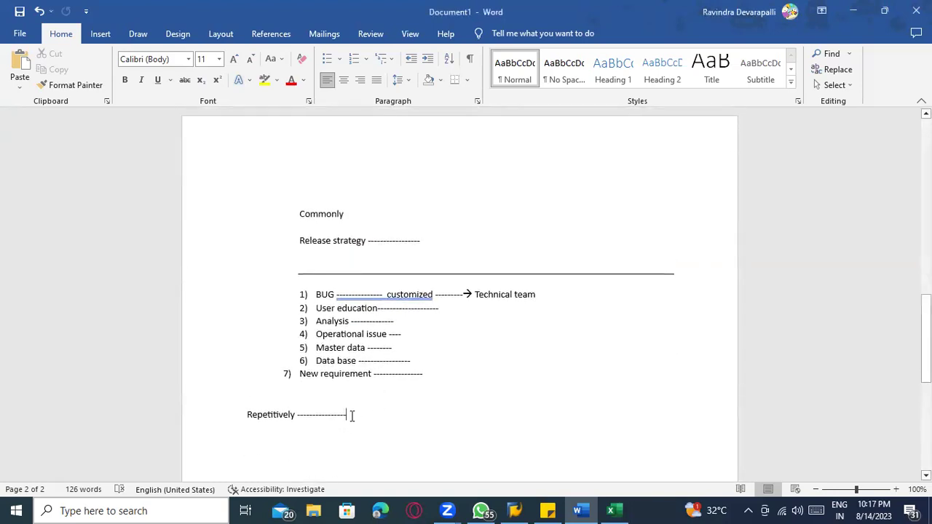
left_click_drag(349, 414, 297, 298)
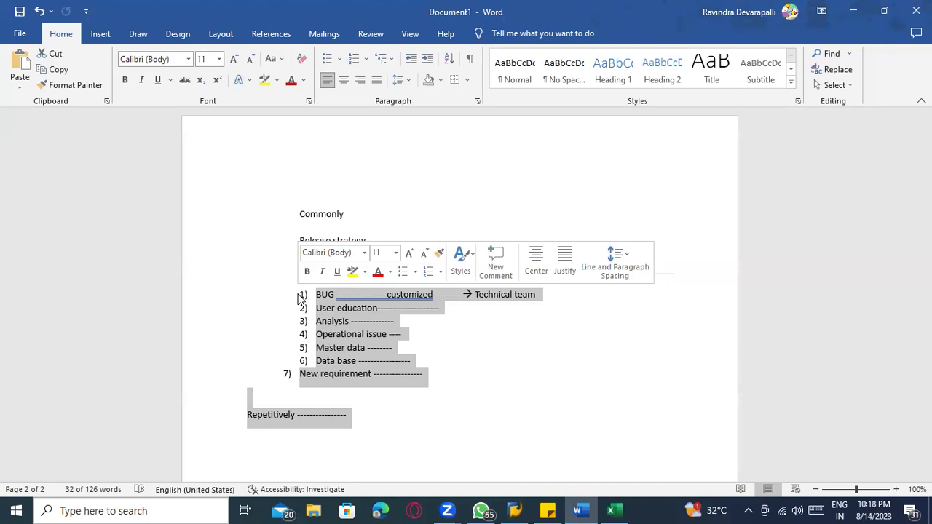
left_click(373, 421)
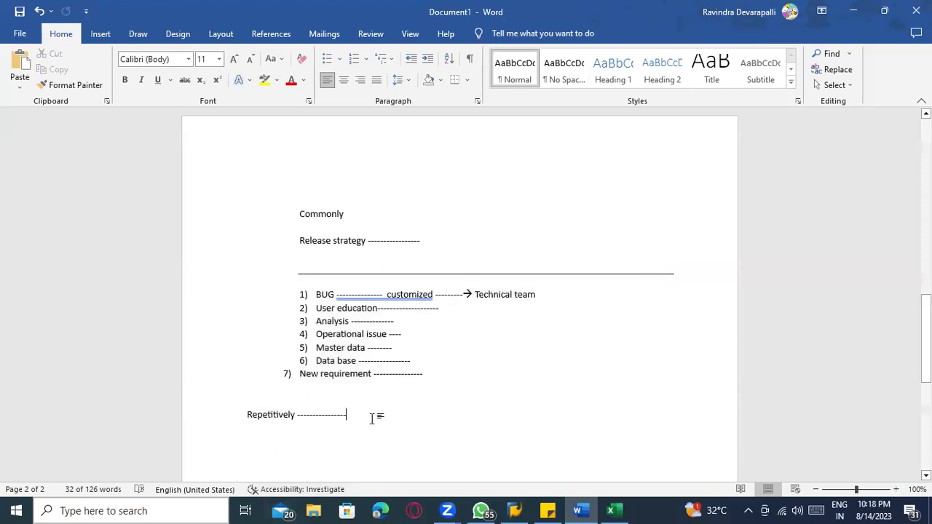
Step: Write "Automatic Account" on a new line below the Repetitively line, leaving a blank line between them
scroll(399, 410, "down", 2)
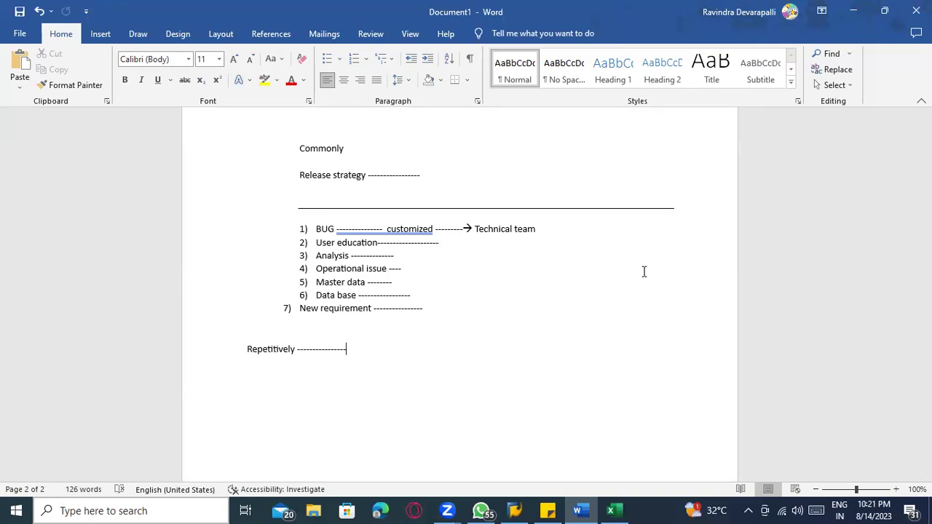
key("Return")
key("Return")
type("AUTO")
key("BackSpace")
key("BackSpace")
key("BackSpace")
type("i")
key("BackSpace")
type("uom")
key("BackSpace")
key("BackSpace")
type("tomatice")
key("BackSpace")
type("Accur")
key("BackSpace")
key("BackSpace")
type("ount ")
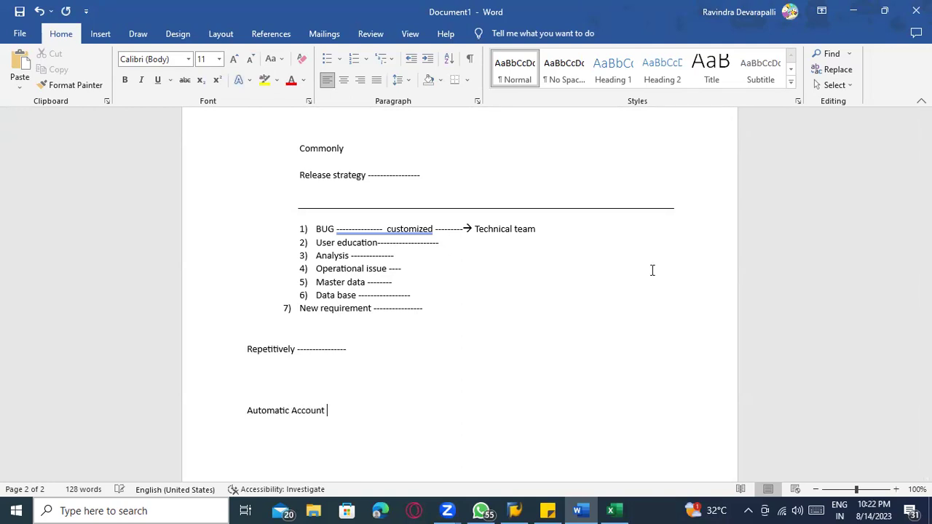
Step: Continue the Automatic Account line with "BSX ----- 8200" and insert "INT" before BSX
type("BSX -")
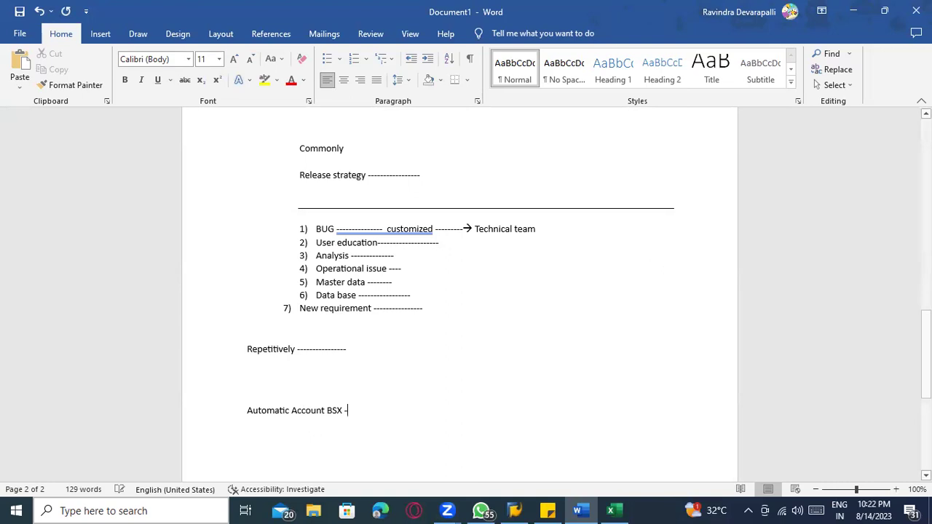
type("---- 8200  g.")
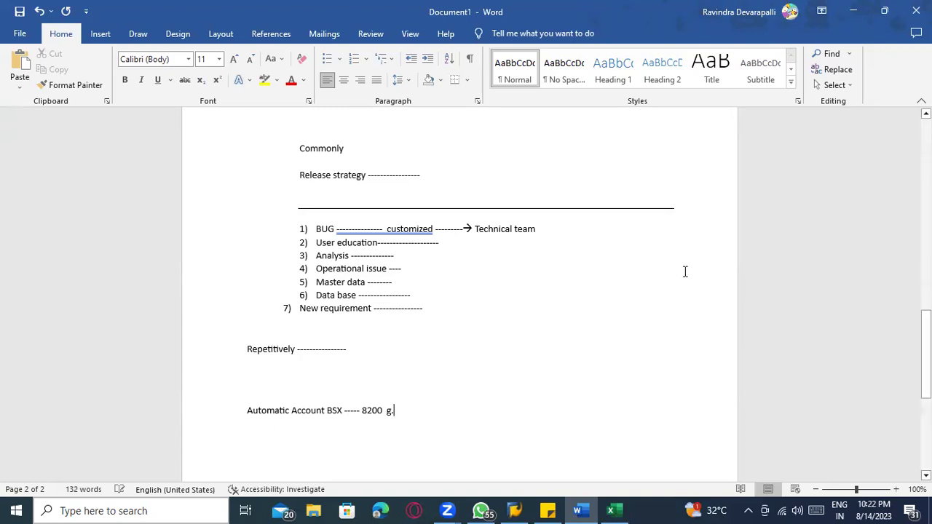
key("BackSpace")
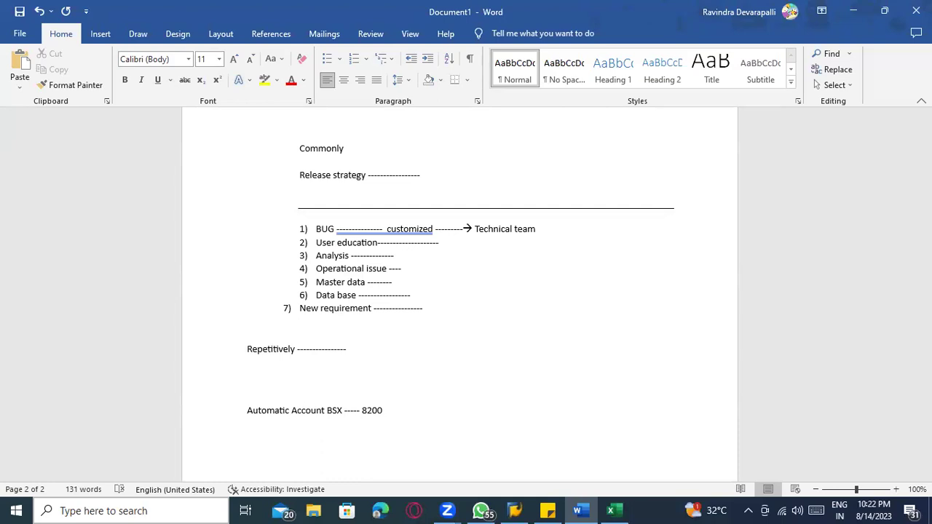
left_click(327, 411)
type("INT")
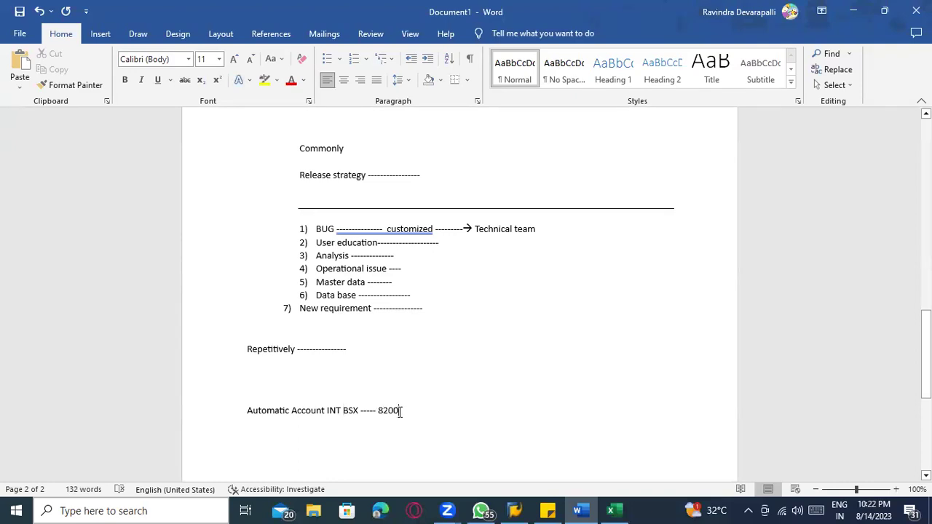
Step: Extend the Automatic Account line after 8200 with "------g/l account", a long dashed arrow and "OBYC"
left_click(400, 412)
type("------")
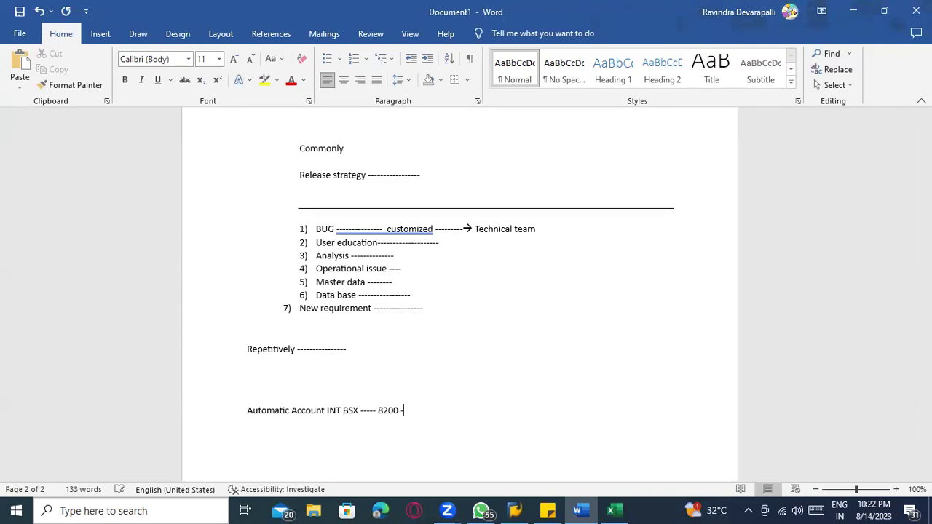
type("g/l accoun")
type("t ")
type("----------------------------")
type("> ")
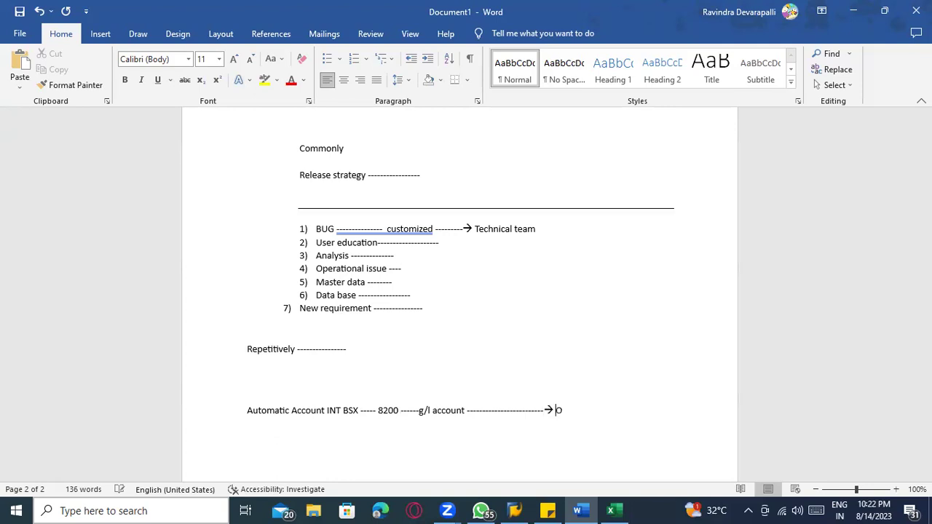
type("OBYC")
Step: Select the value 8200 in the Automatic Account line to point it out
left_click(398, 410)
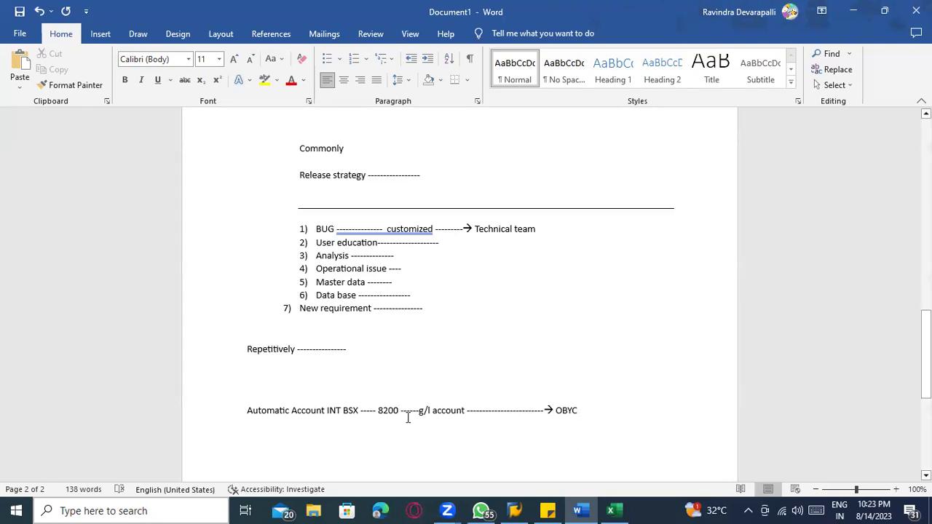
key("shift+Left")
key("shift+Left")
key("shift+Left")
key("shift+Left")
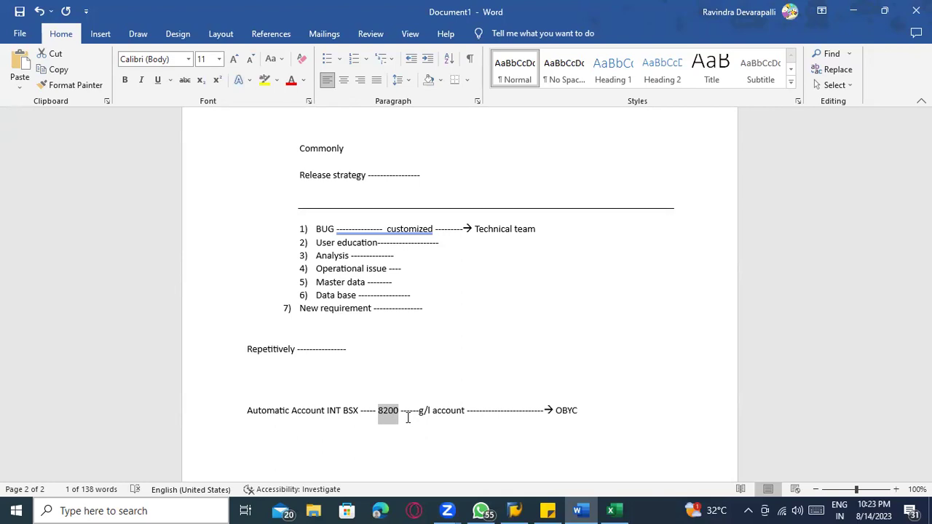
Step: Add a line below reading "8200 -------------- Valuation class", followed by a dashed arrow and "persables material type"
left_click(634, 406)
key("Return")
type("8200 -------------- Valuation class ----------------?")
key("BackSpace")
type("> pes")
key("BackSpace")
type("rsa")
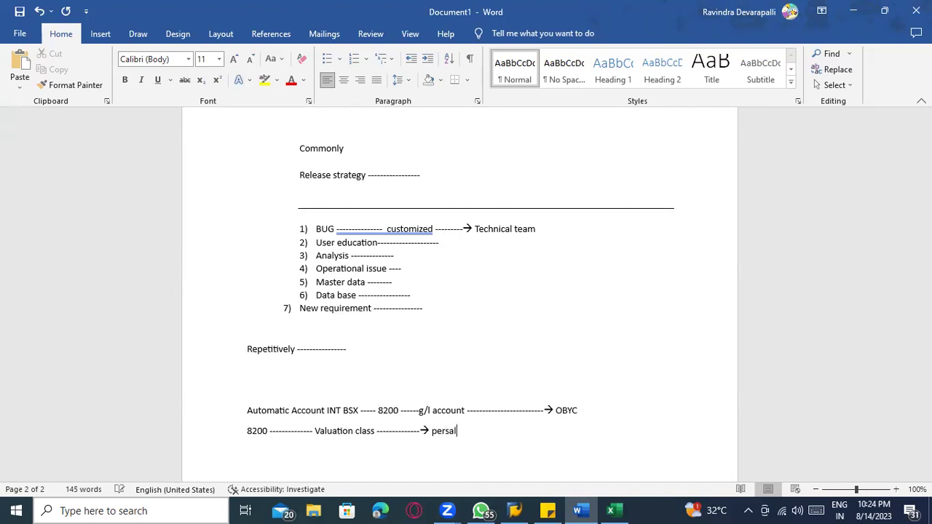
type("bles material type")
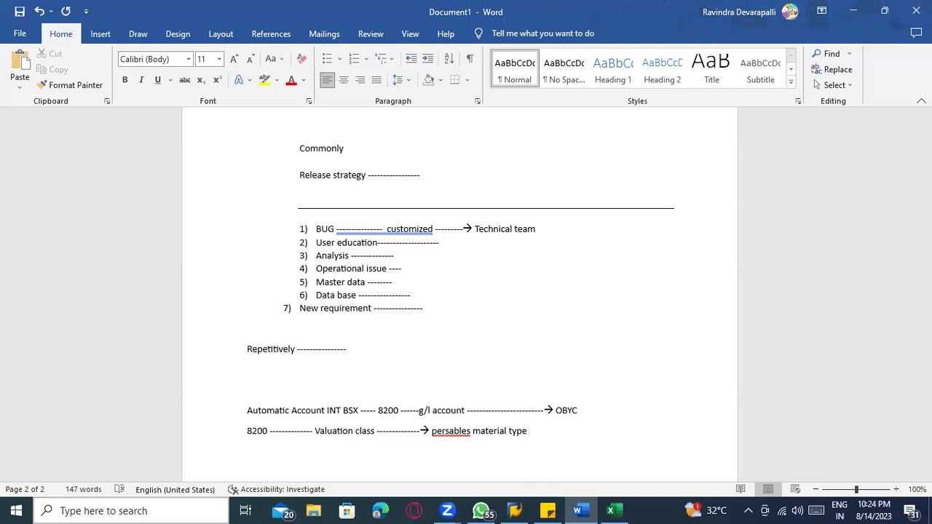
Step: Correct "persables" to the suggested spelling "perishables" and append a dashed arrow after "material type"
scroll(538, 302, "down", 2)
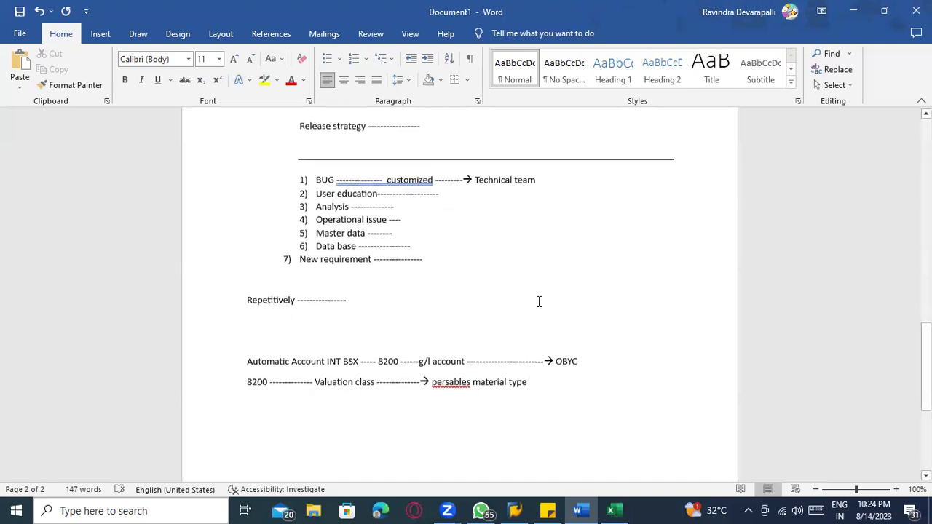
left_click_drag(342, 344, 360, 345)
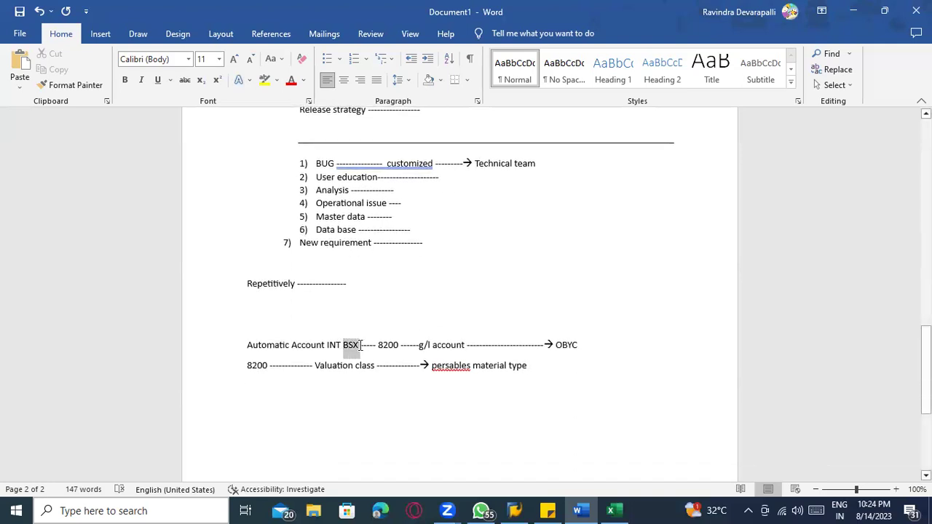
left_click(450, 365)
right_click(451, 364)
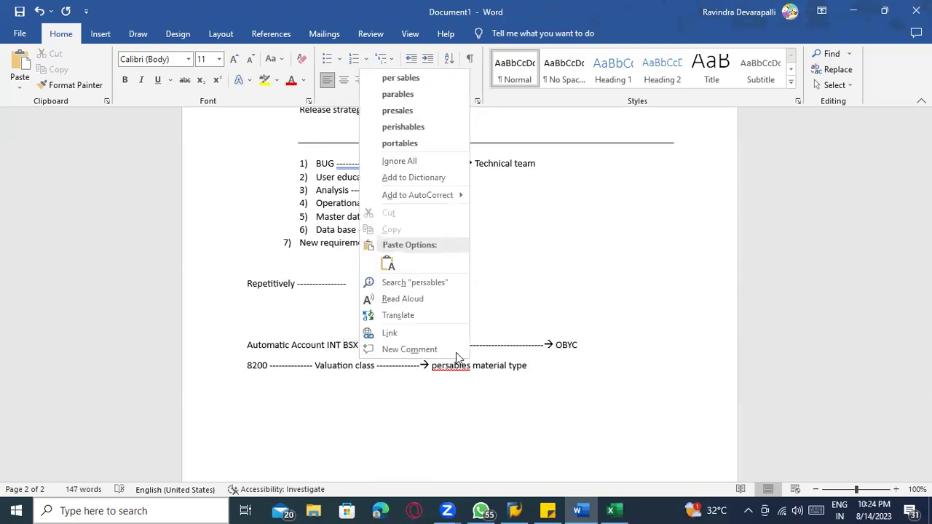
left_click(429, 127)
left_click(545, 370)
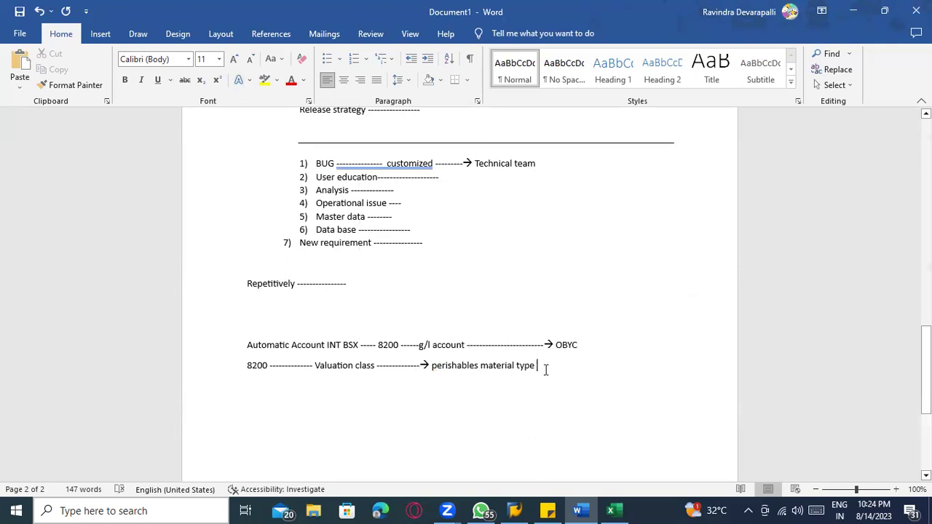
type("---------->")
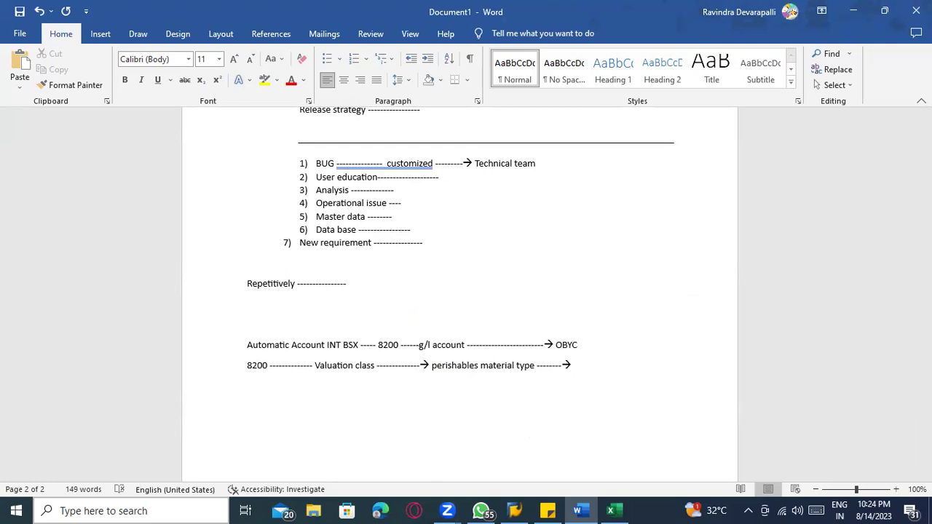
Step: Make BSX bold in the Automatic Account line
double_click(343, 344)
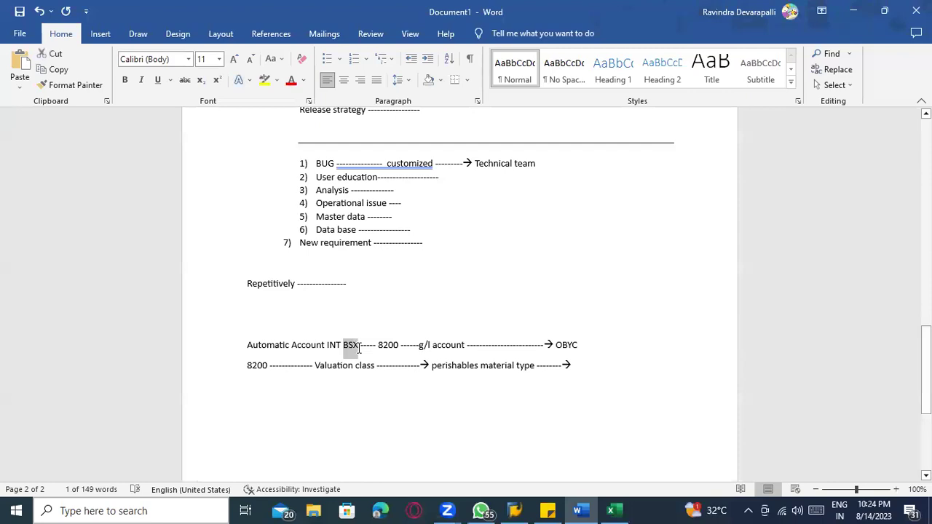
key("ctrl+b")
left_click(432, 381)
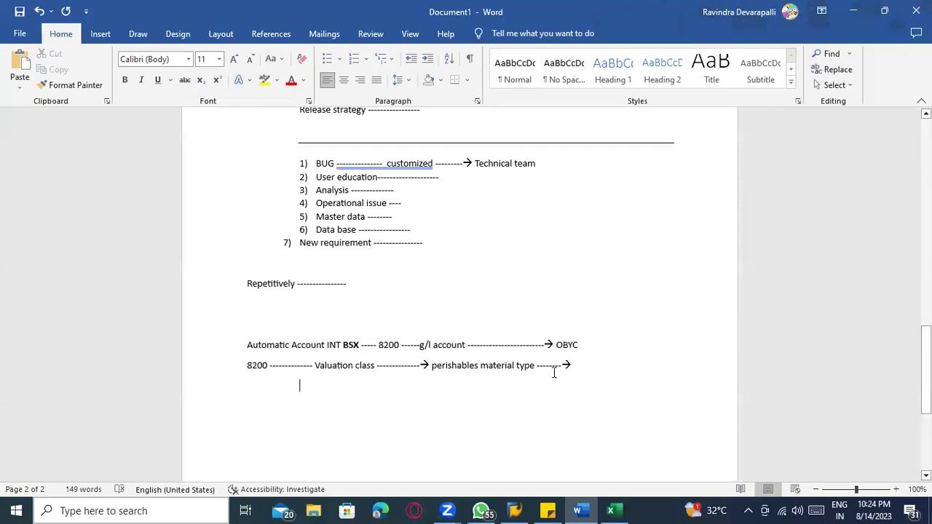
Step: Finish the valuation class line after its last arrow with "Account assignment Category – direct cost center procurement"
left_click(575, 370)
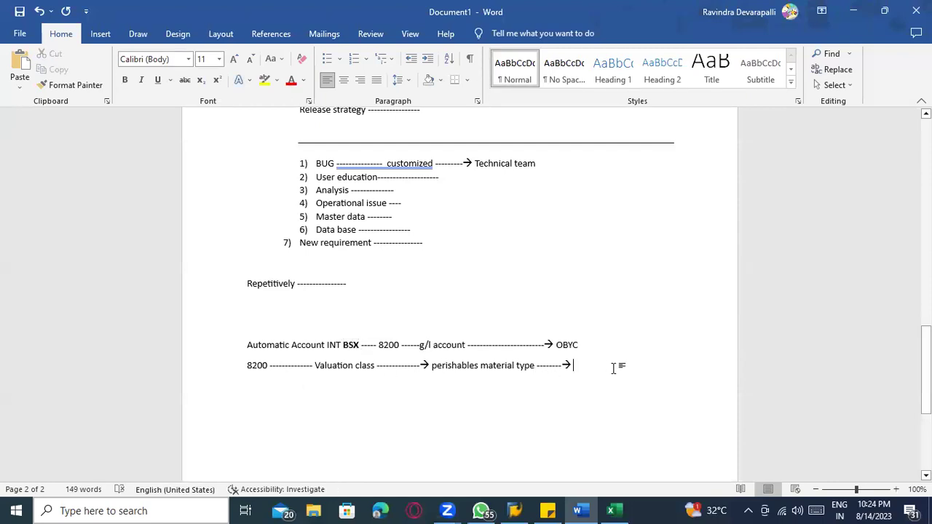
type("A")
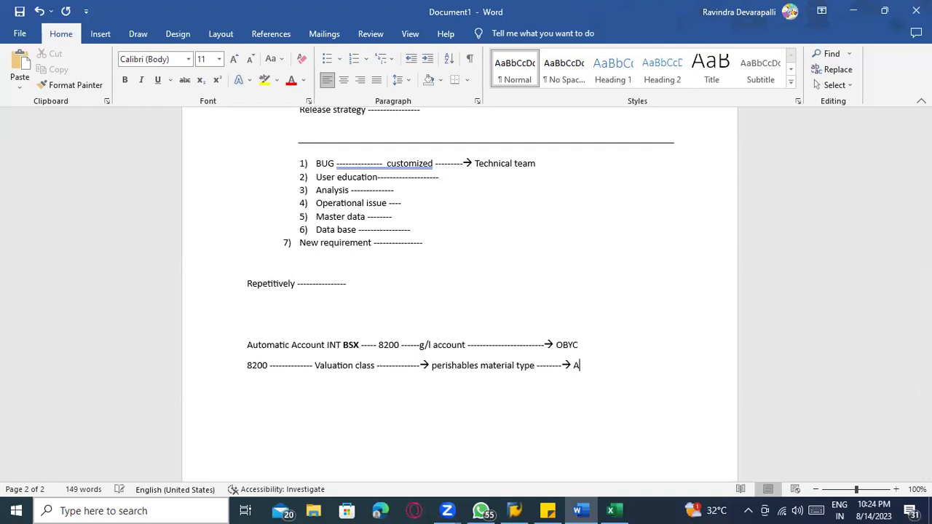
type("ccount assignment Categoyr")
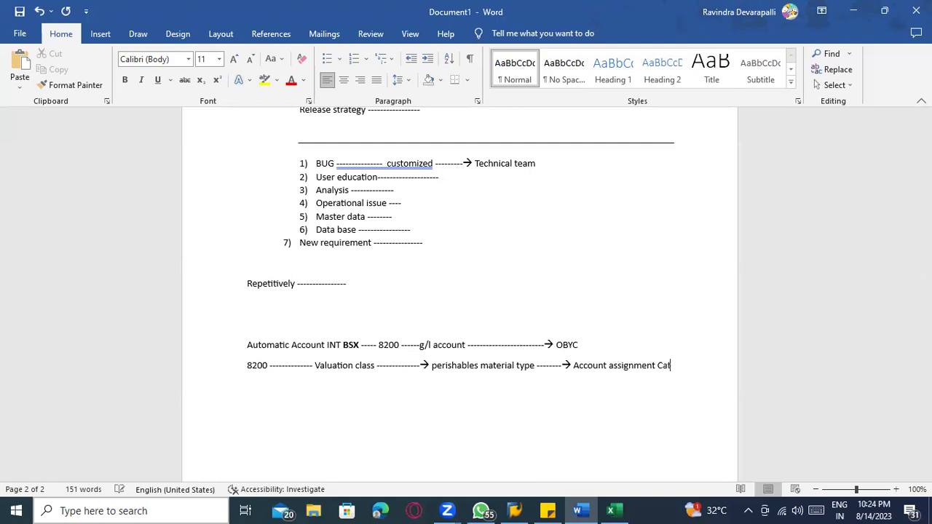
key("BackSpace")
key("BackSpace")
type("r")
type("y -- dire")
type("ct ")
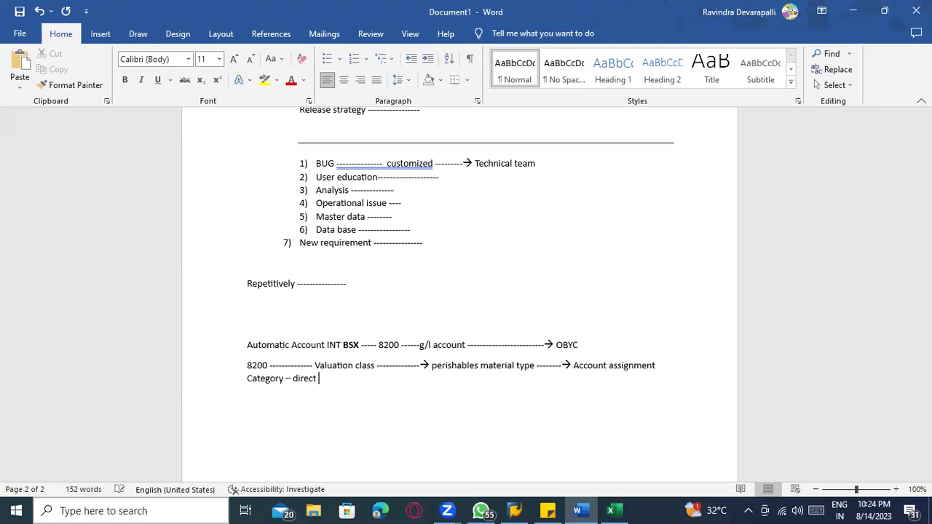
type("cost center procurement")
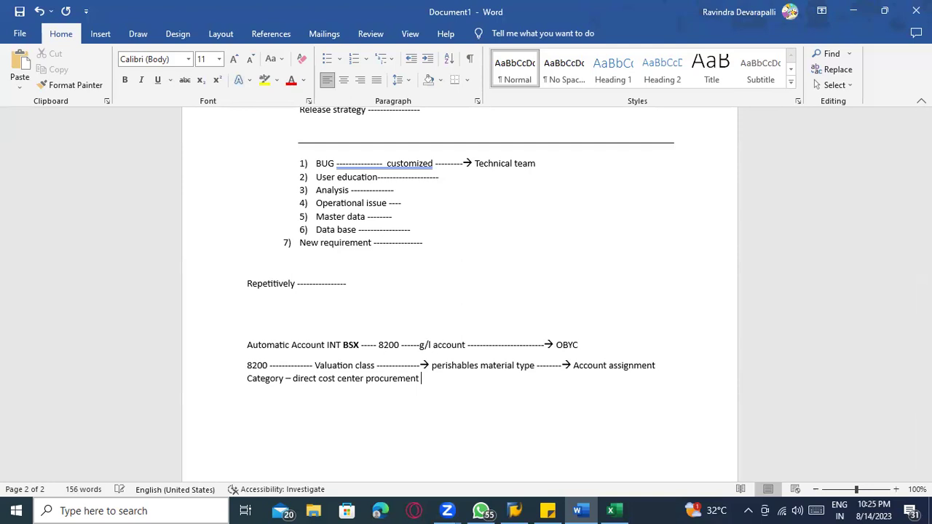
Step: Review the automatic account notes and return to the landscape and region notes on the first page
left_click_drag(343, 345, 582, 345)
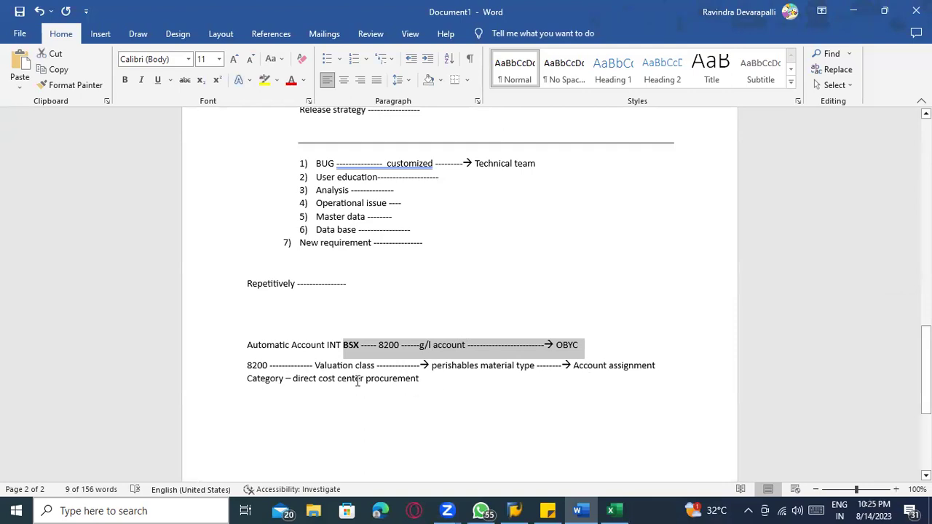
left_click(355, 379)
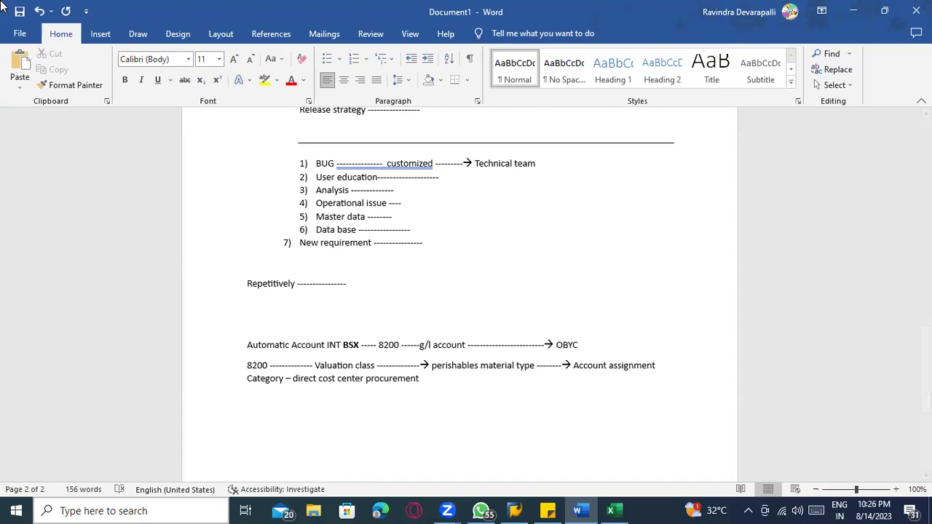
scroll(490, 307, "up", 1)
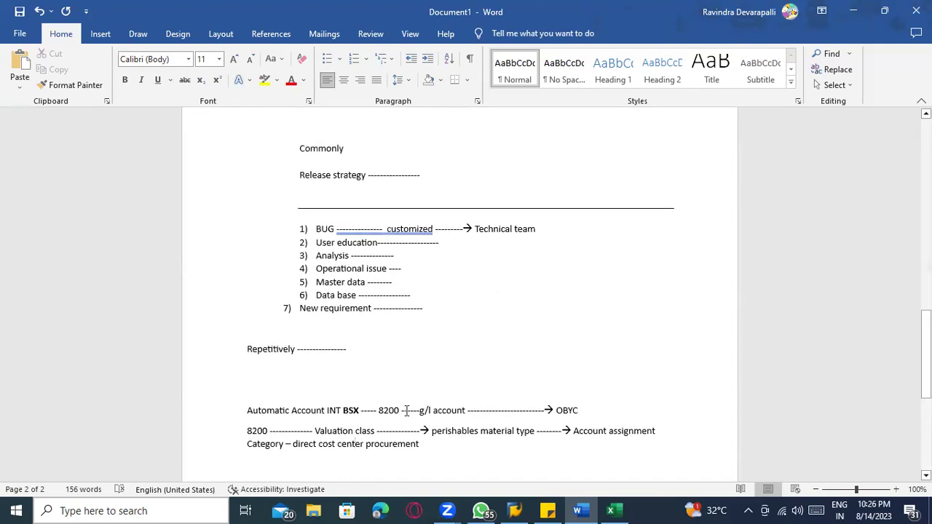
left_click_drag(441, 447, 268, 402)
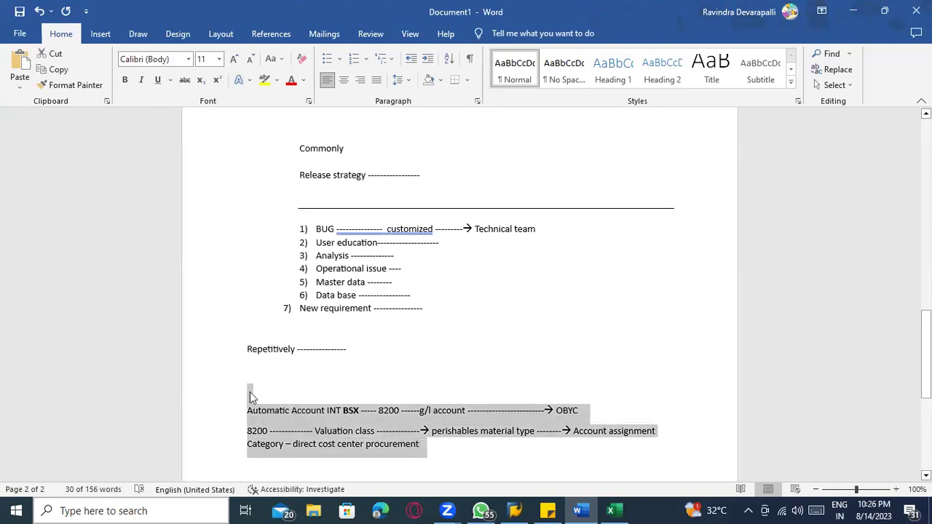
left_click(262, 393)
scroll(436, 320, "up", 10)
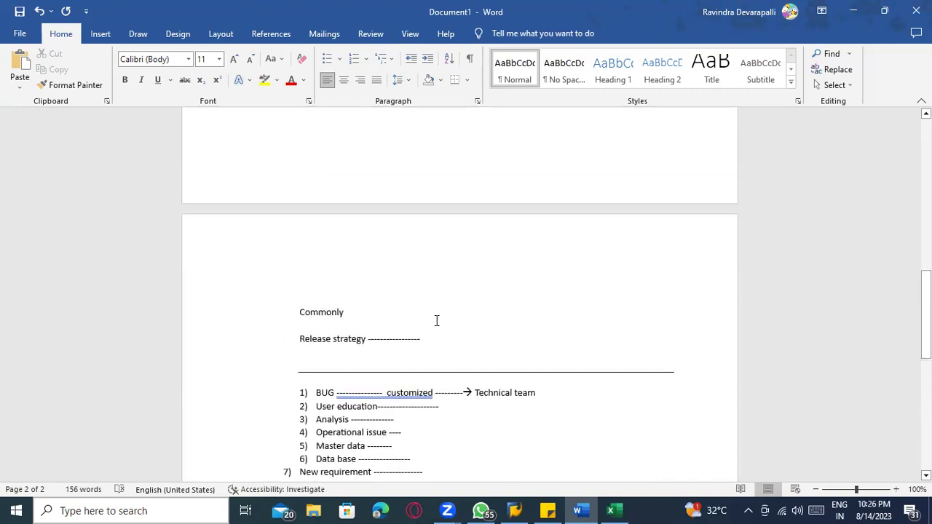
scroll(437, 320, "up", 10)
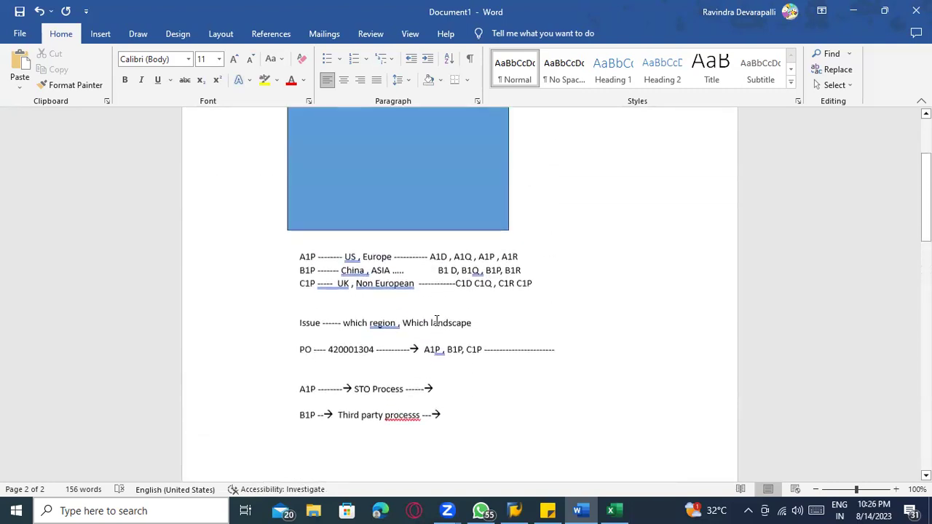